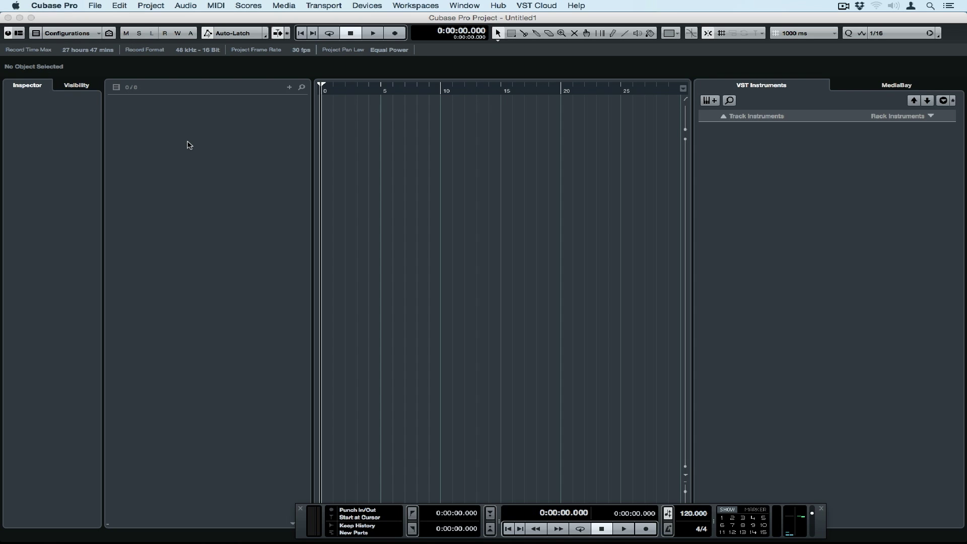
- Bring up the Add Track menu from the track list header of the empty project
left_click(289, 88)
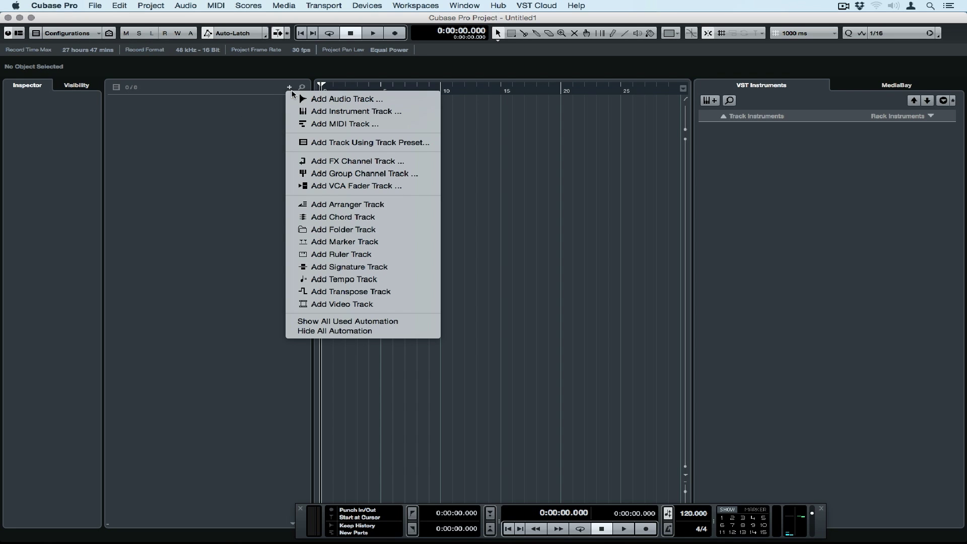
- Add an instrument track using the Drum > Groove Agent SE instrument
left_click(297, 111)
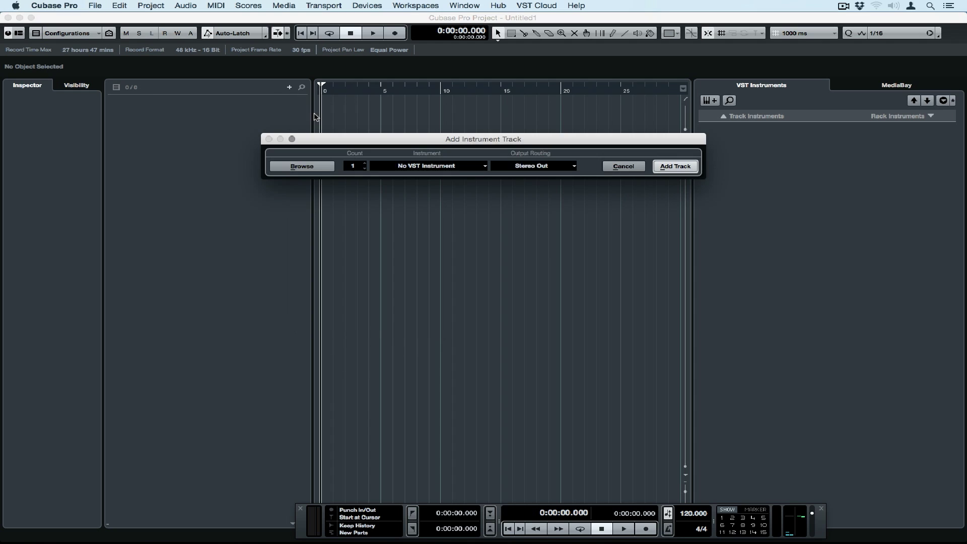
left_click(419, 175)
left_click(387, 206)
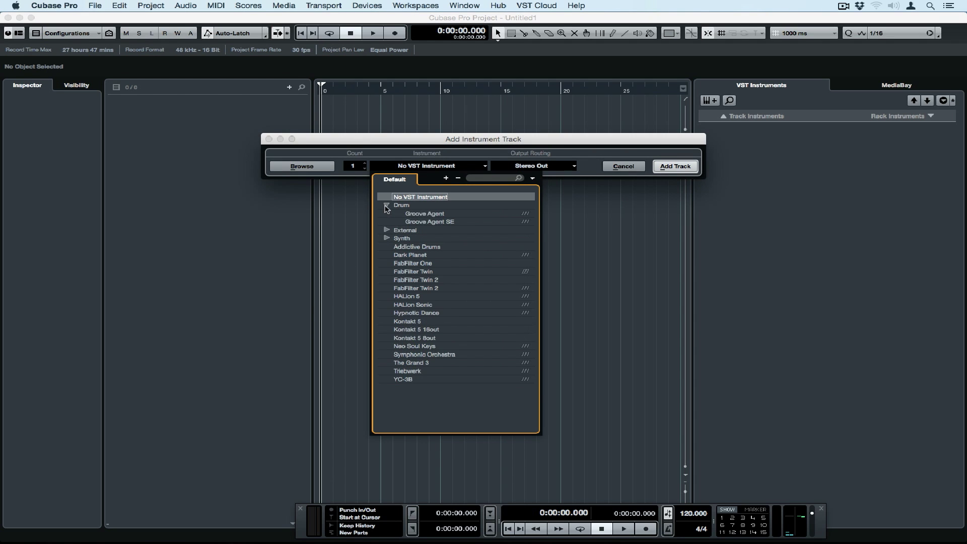
left_click(430, 221)
left_click(675, 166)
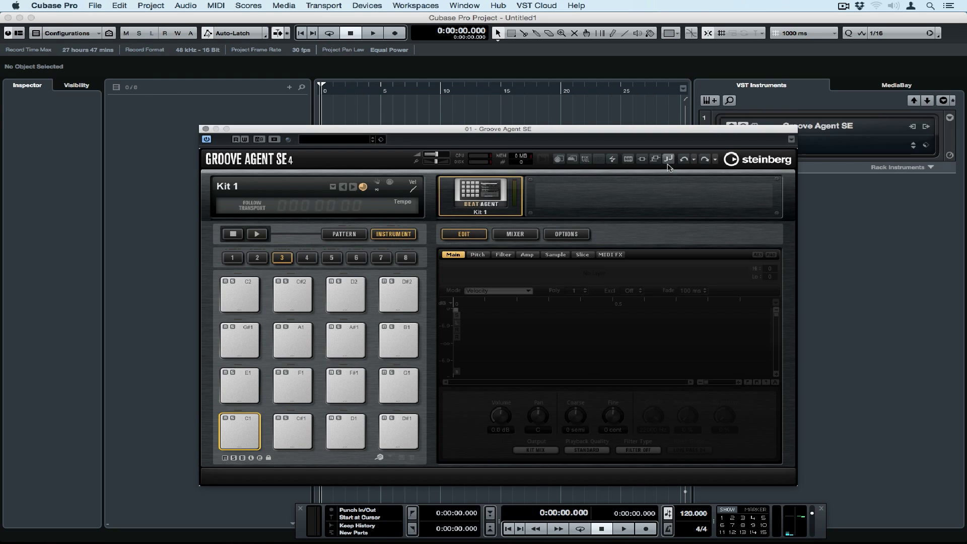
- Reopen the Groove Agent SE 01 editor from the VST Instruments rack, showing empty Kit 1
key("super+s")
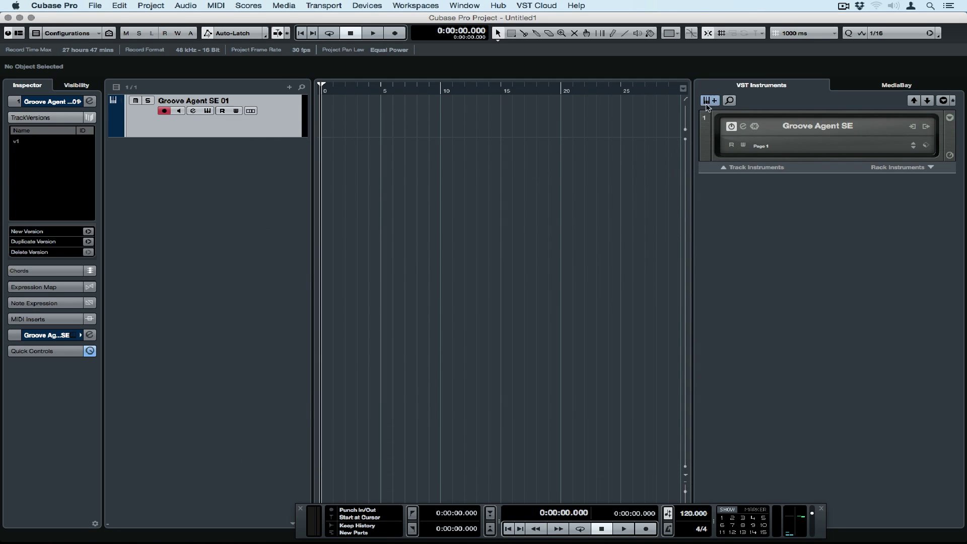
left_click(709, 100)
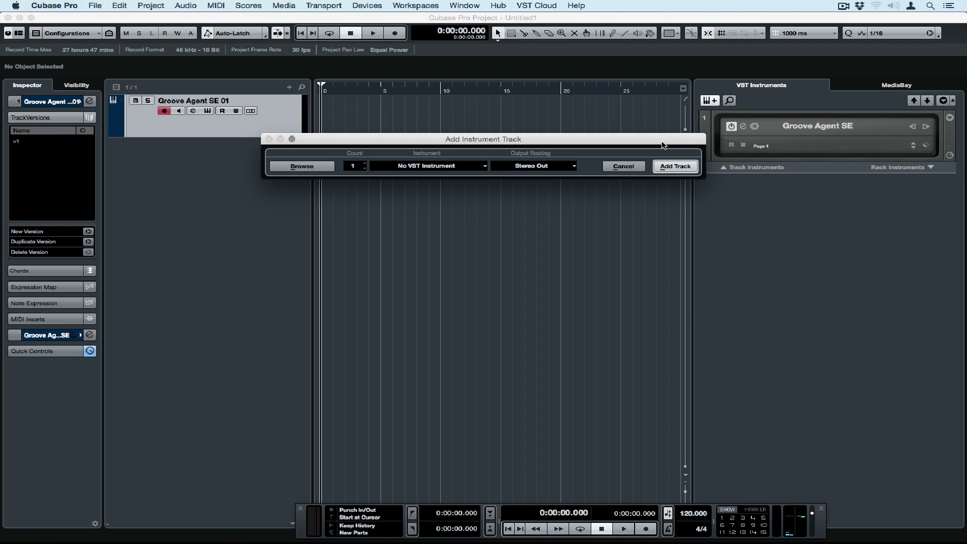
left_click(633, 167)
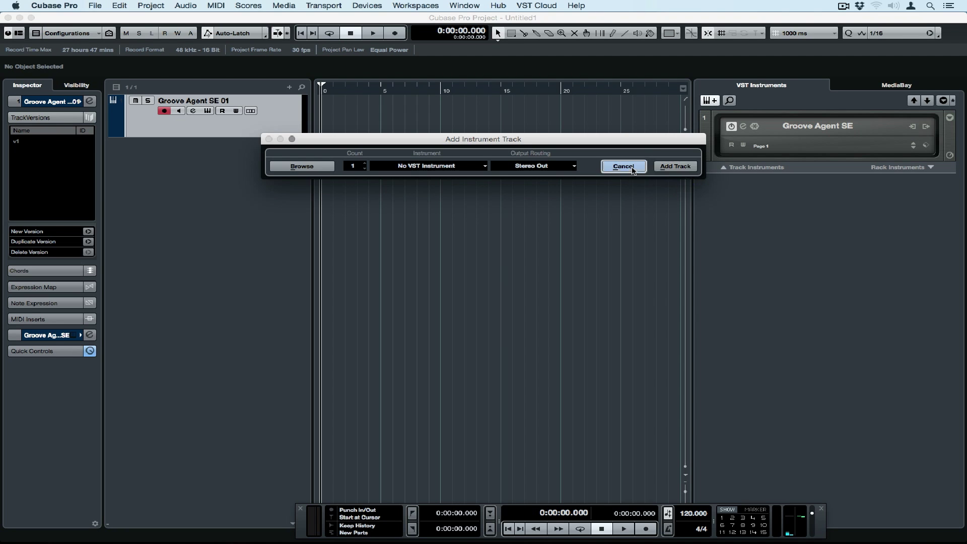
left_click(743, 127)
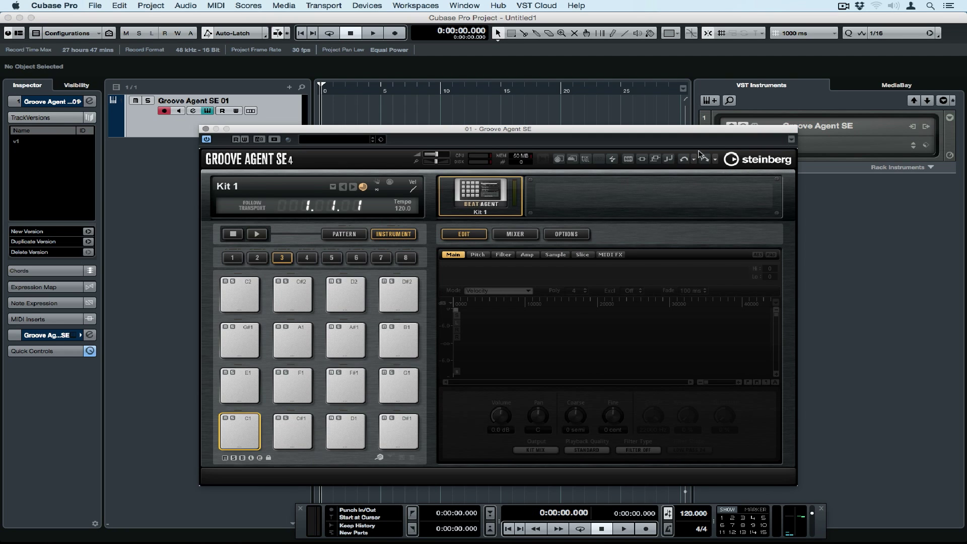
- Load the Hammer Rock Mix 01 kit with patterns from the Simon Phillips Studio Drums library
right_click(474, 204)
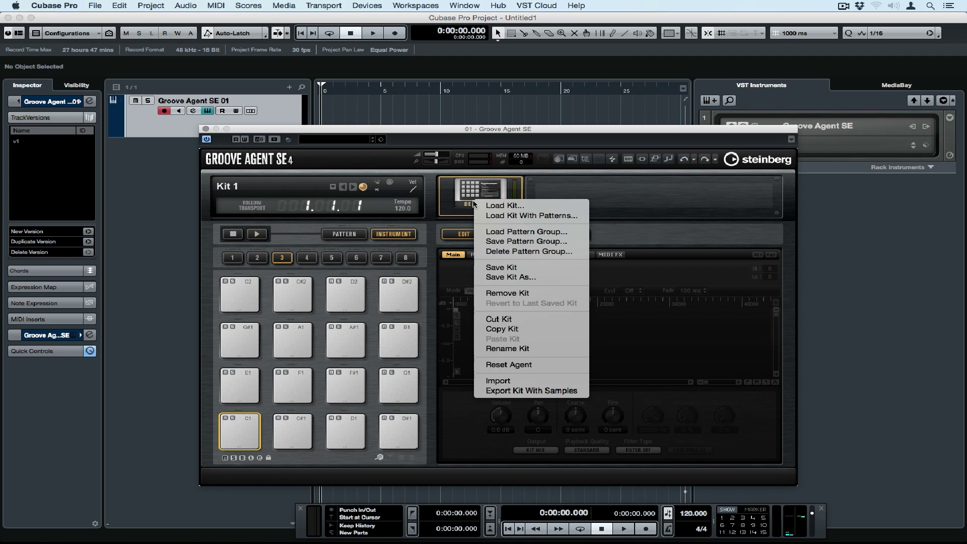
left_click(500, 217)
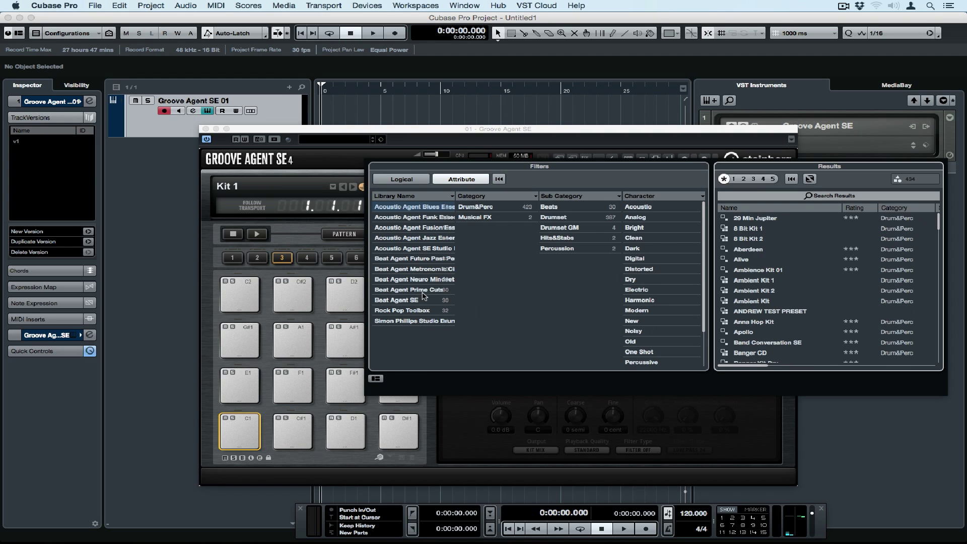
left_click(422, 322)
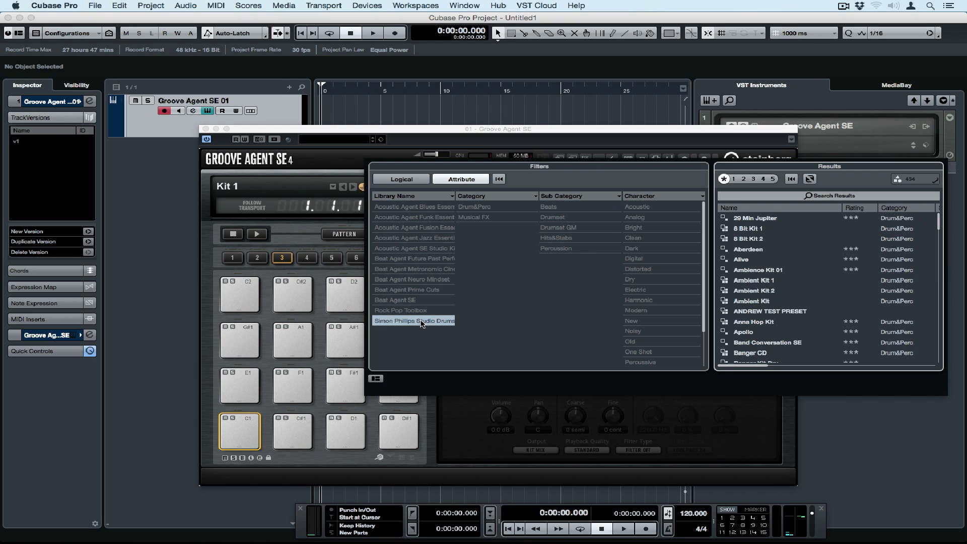
scroll(814, 271, "down", 6)
scroll(815, 270, "up", 4)
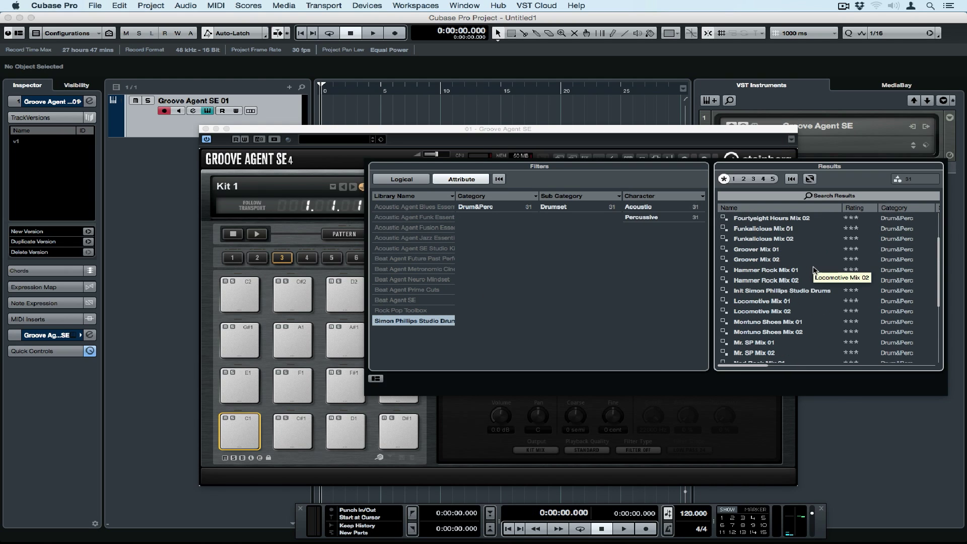
left_click(769, 272)
double_click(769, 272)
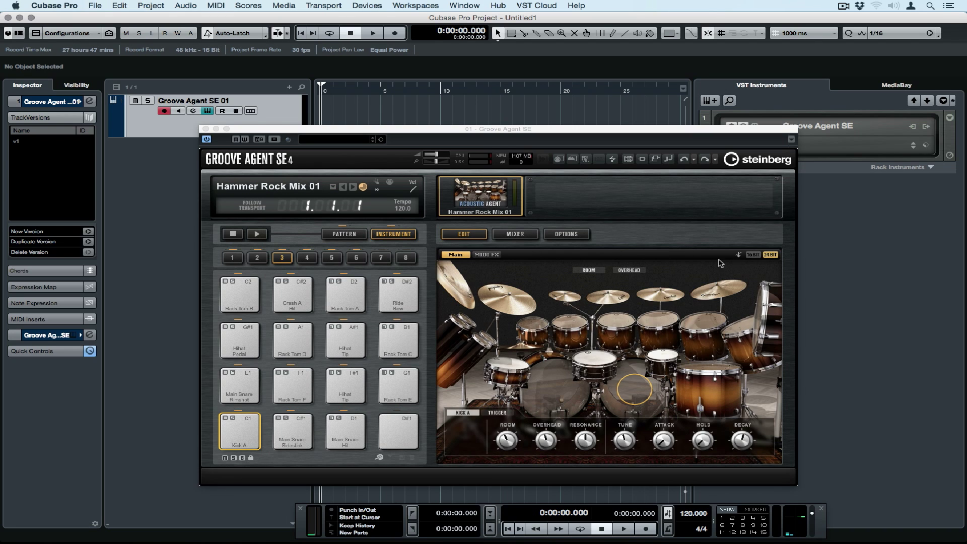
- Switch the pads to pattern mode and keep the Straight Rock - 112 style
left_click(344, 235)
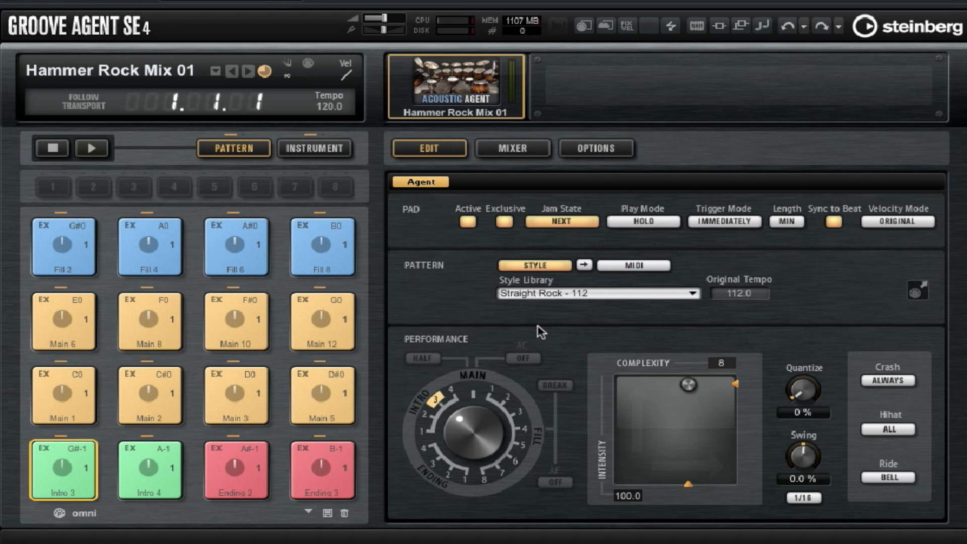
left_click(578, 294)
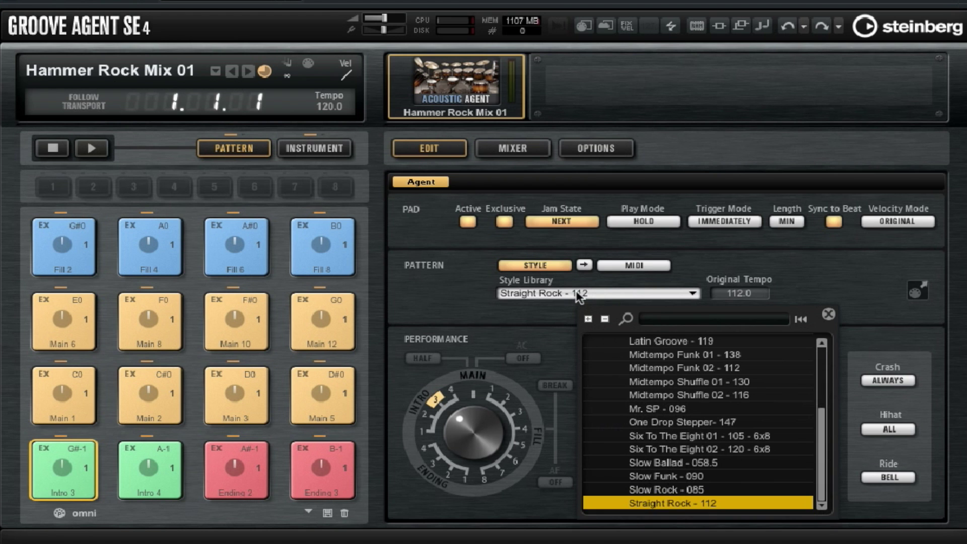
left_click(566, 312)
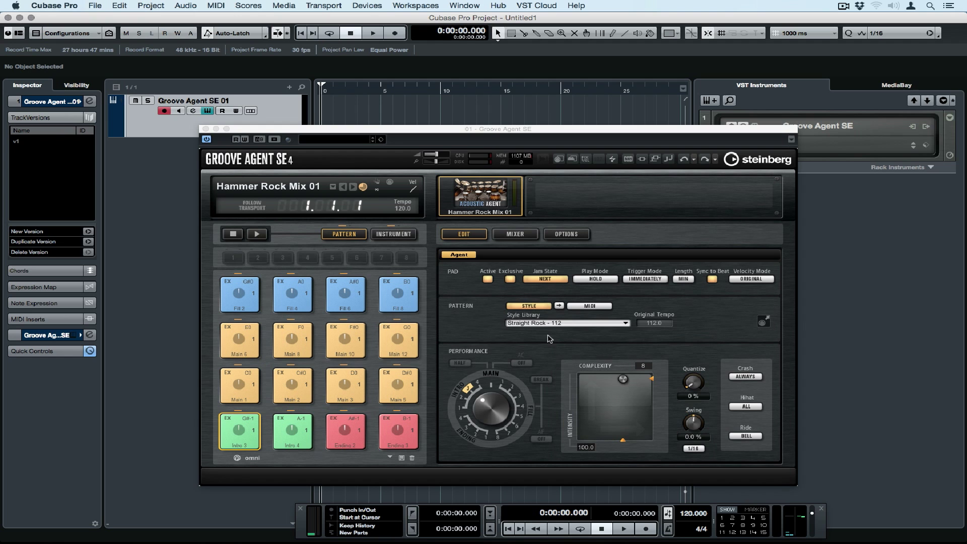
- Set the project tempo to 112 BPM
double_click(691, 514)
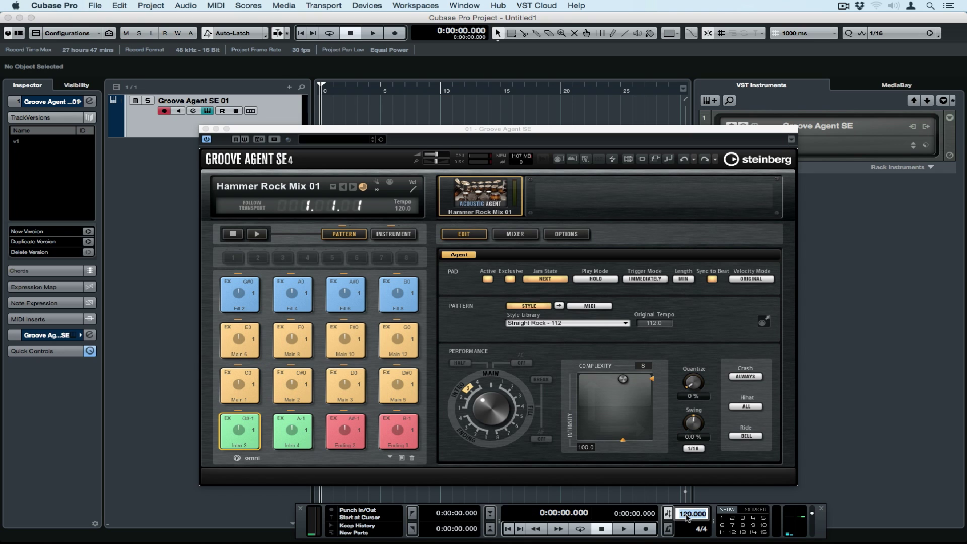
type("112")
key("Return")
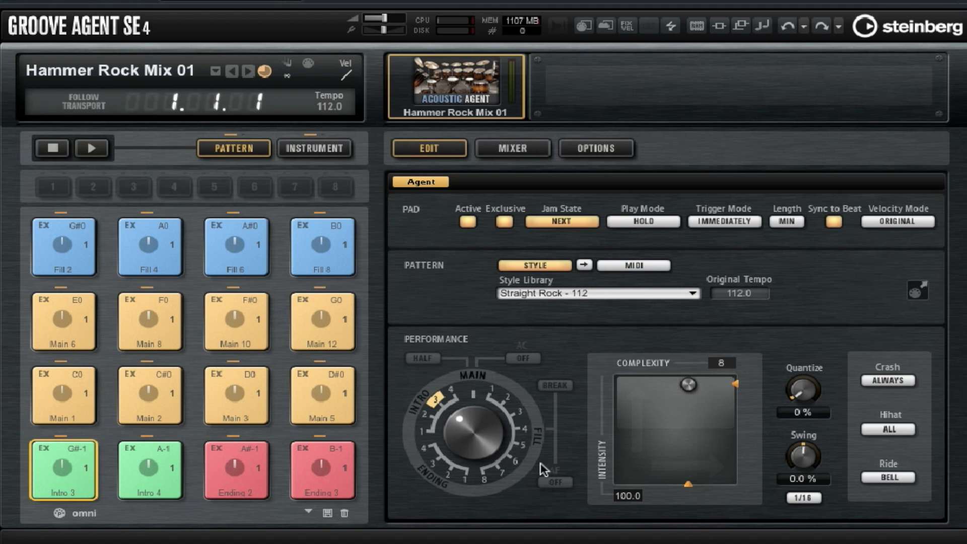
left_click(102, 153)
left_click(65, 396)
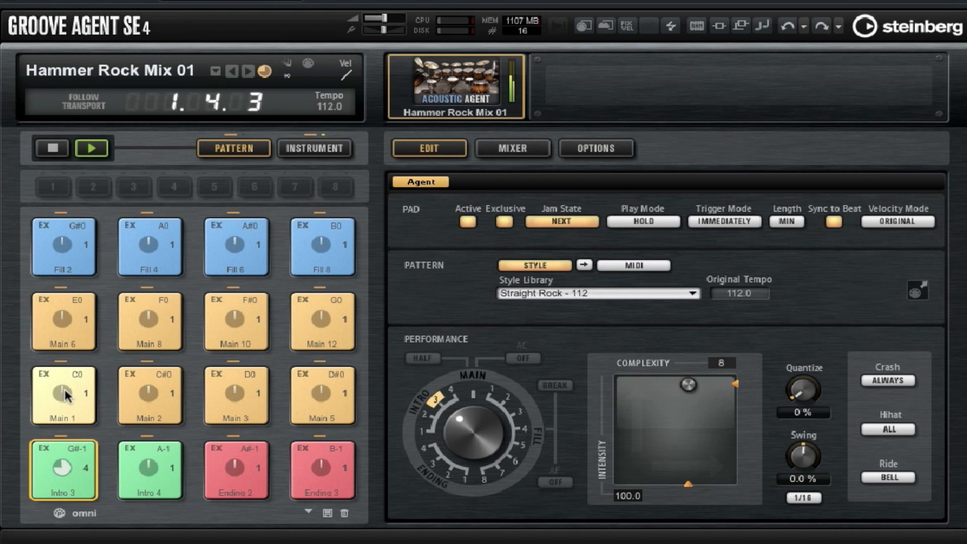
left_click(54, 148)
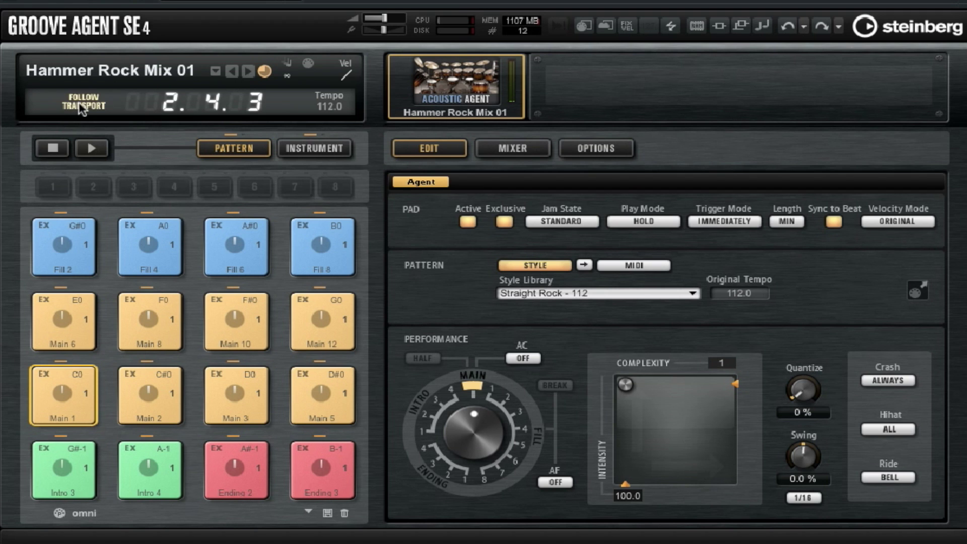
key("space")
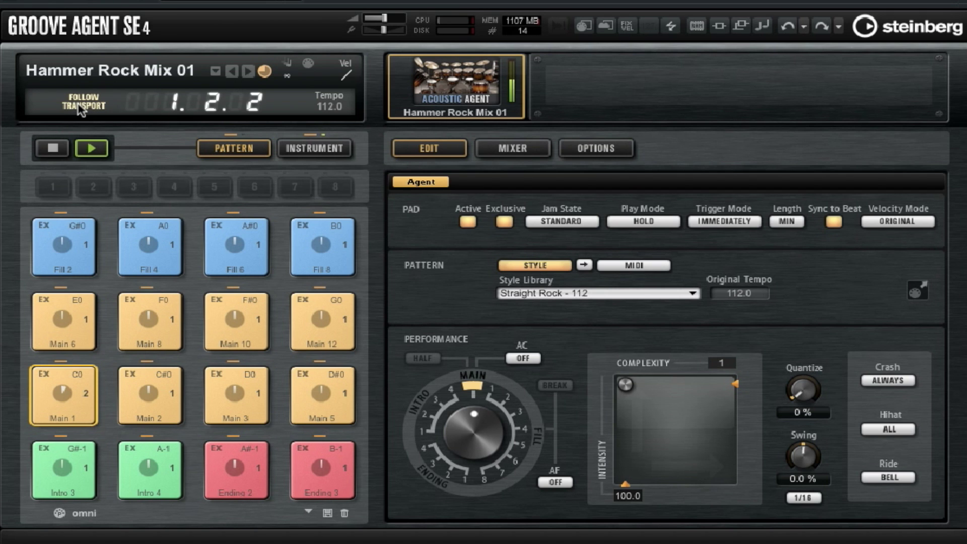
left_click(143, 298)
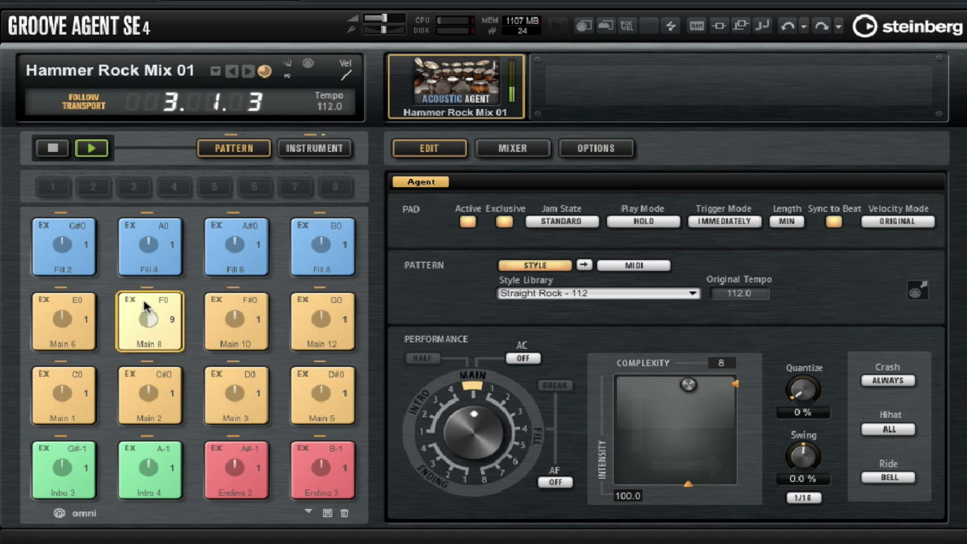
left_click(74, 317)
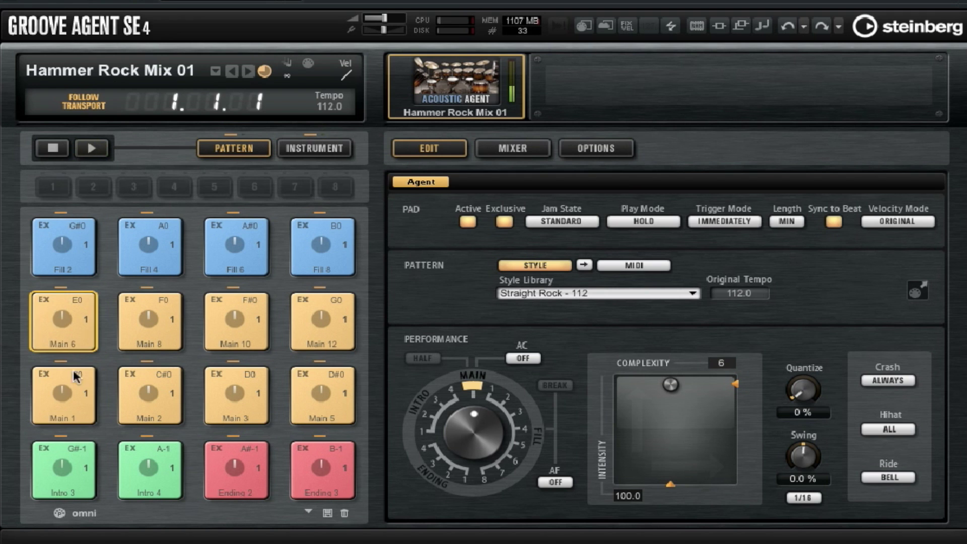
left_click(76, 393)
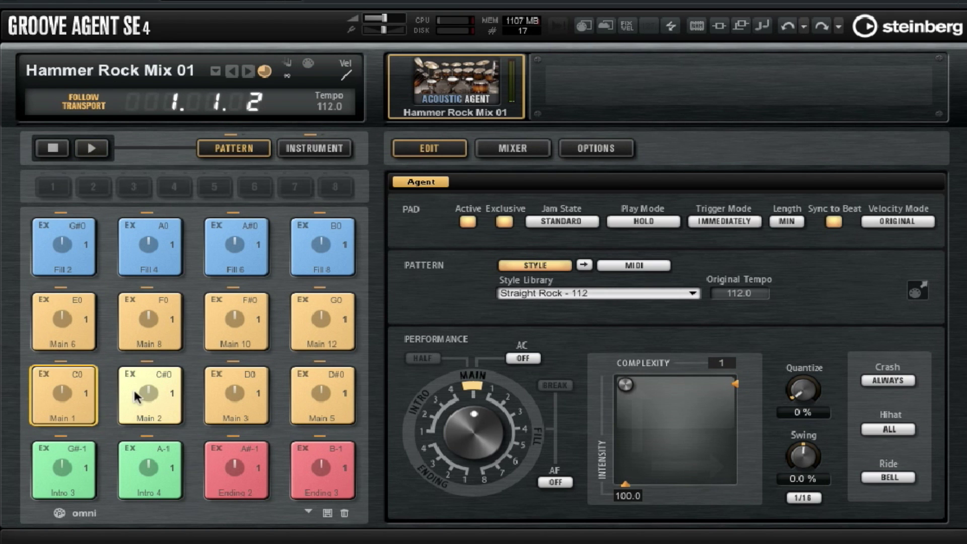
- Set the pad trigger mode to Next Measure and alternate between the Main 1 and Main 2 patterns
left_click(734, 224)
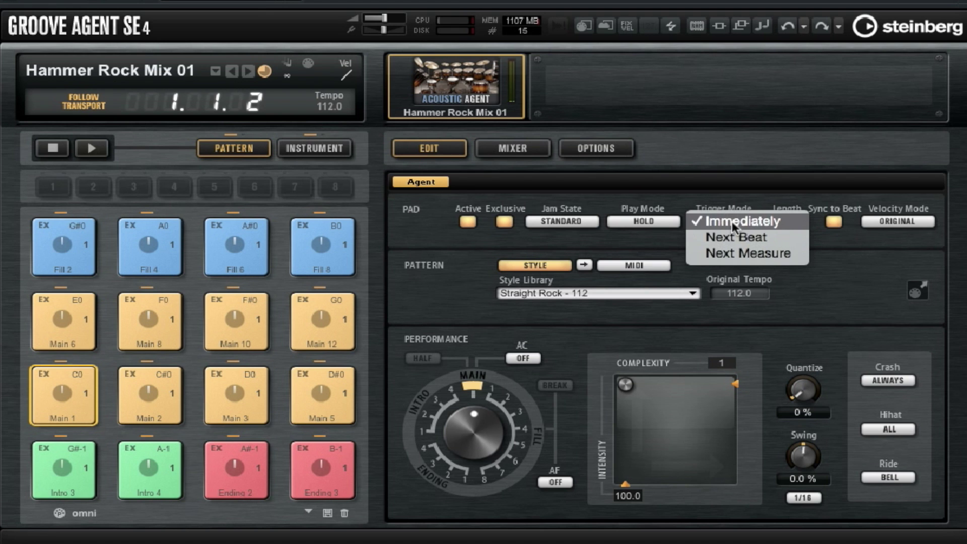
left_click(737, 254)
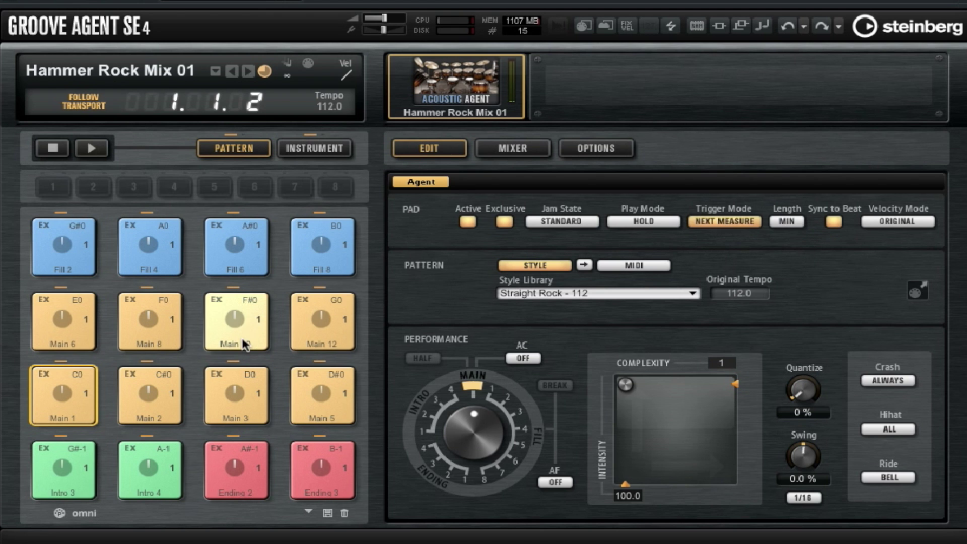
key("space")
left_click(159, 395)
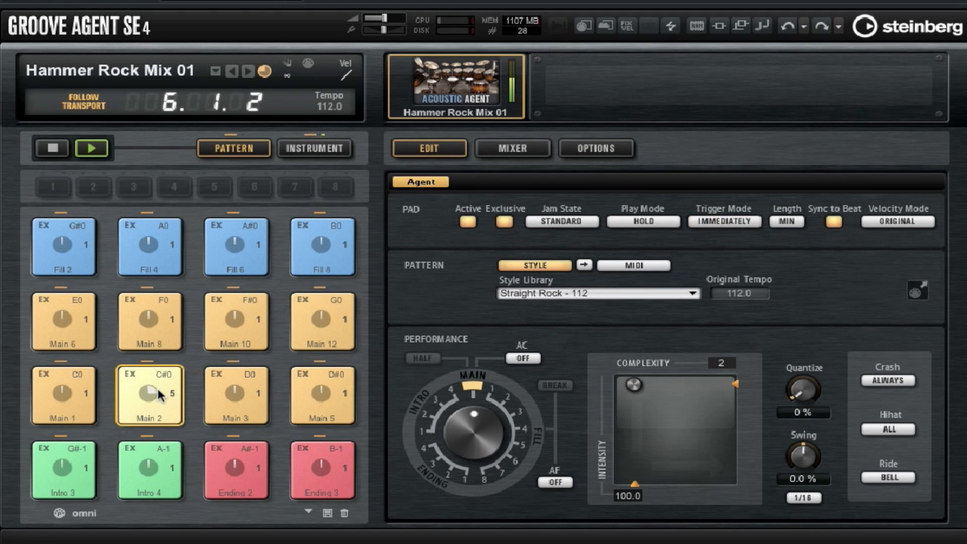
left_click(55, 391)
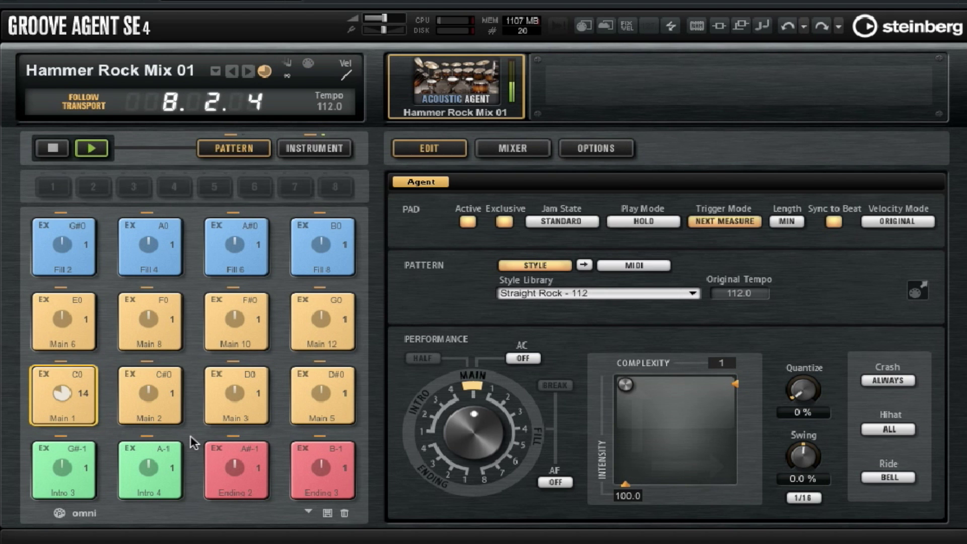
left_click(152, 401)
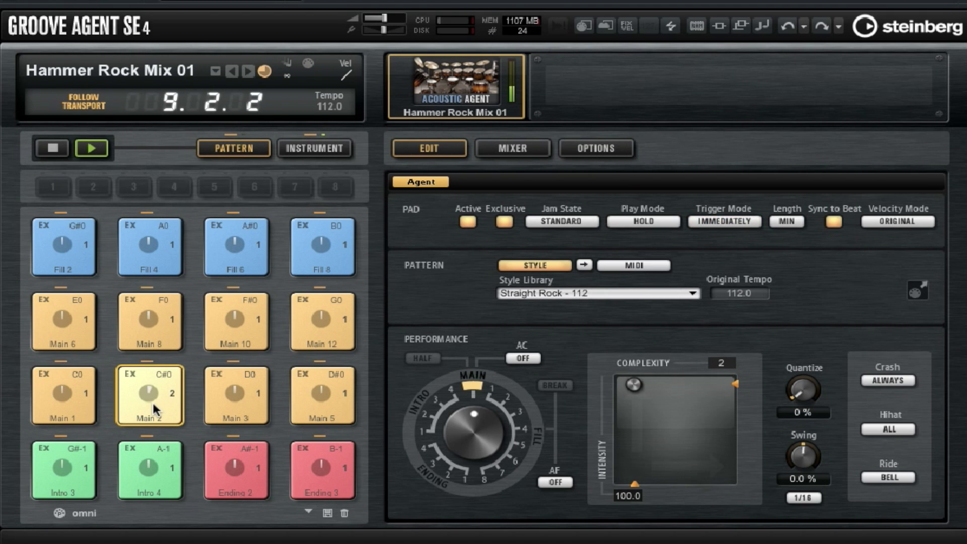
left_click(60, 391)
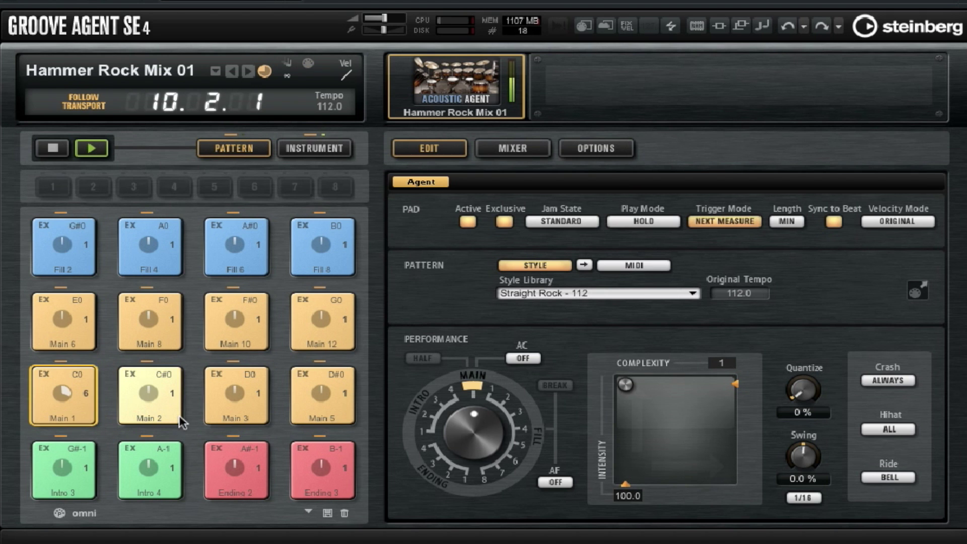
left_click(152, 403)
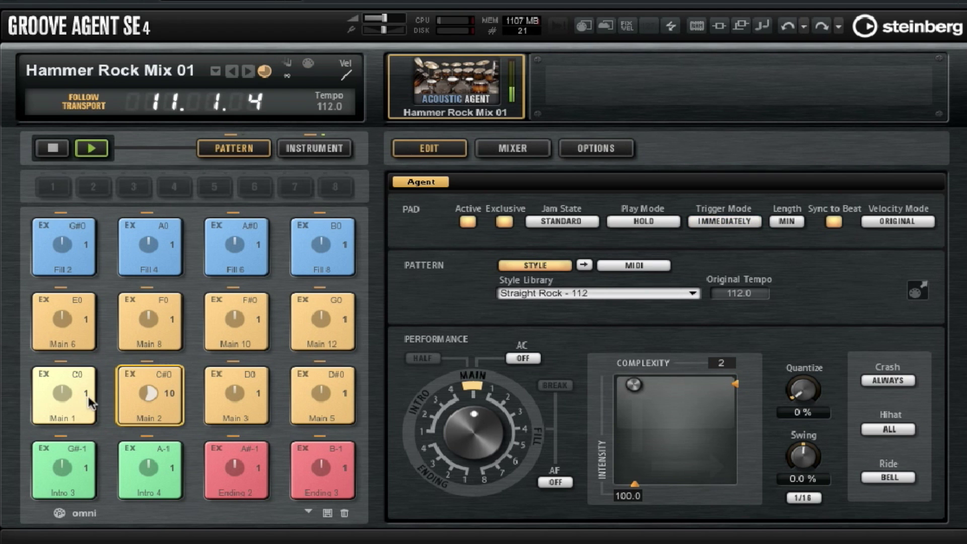
left_click(66, 394)
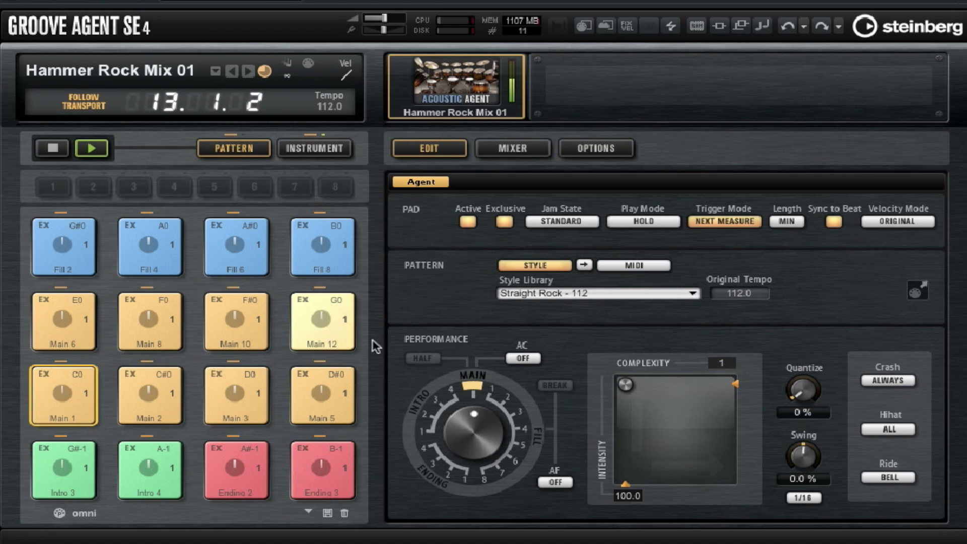
- Step the Main 1 pattern length through 1, 2, 3 and 4 bars, then reset to Min
left_click(789, 227)
left_click(794, 237)
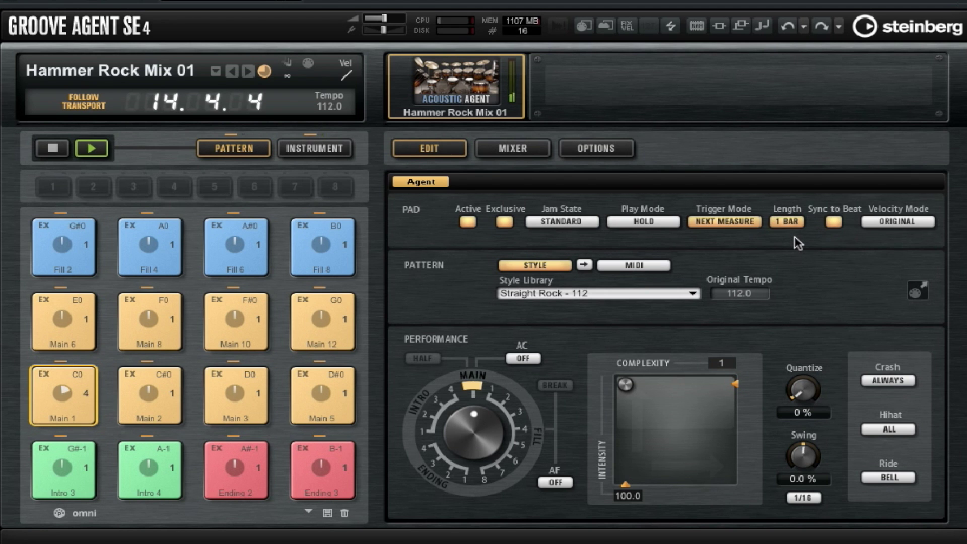
left_click(796, 220)
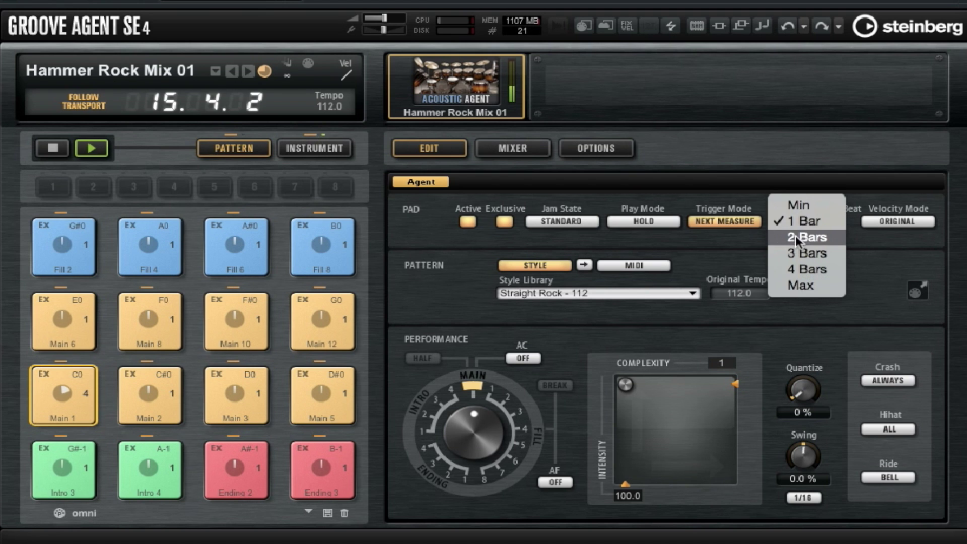
left_click(800, 236)
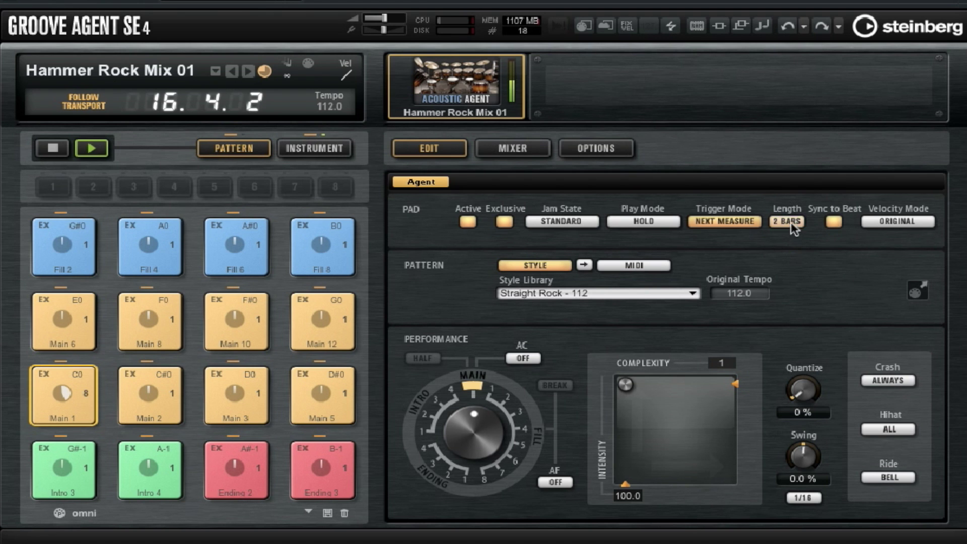
left_click(791, 224)
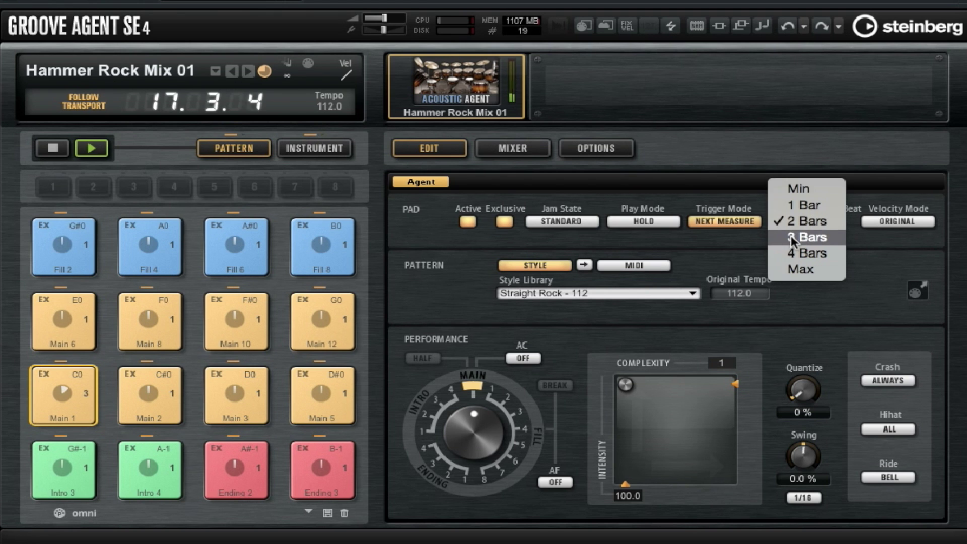
left_click(791, 236)
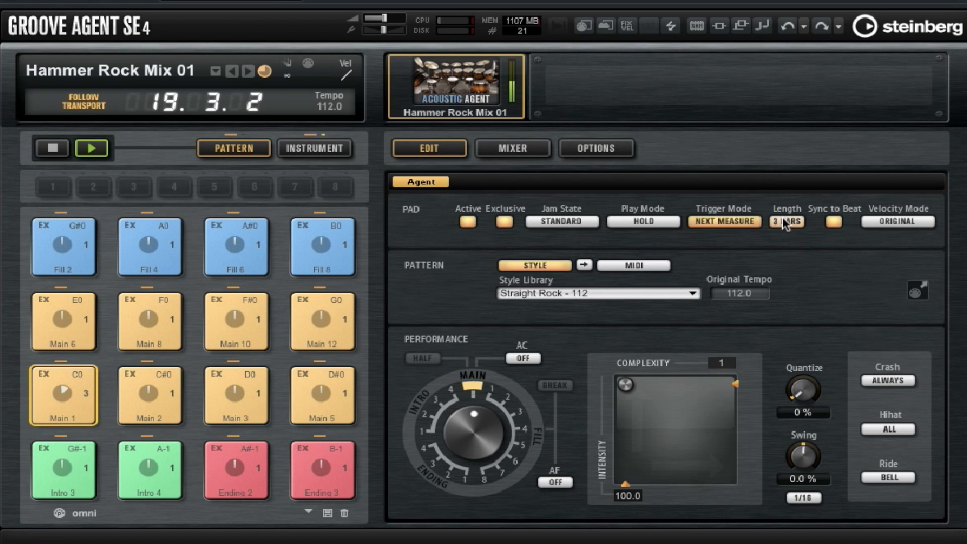
left_click(785, 223)
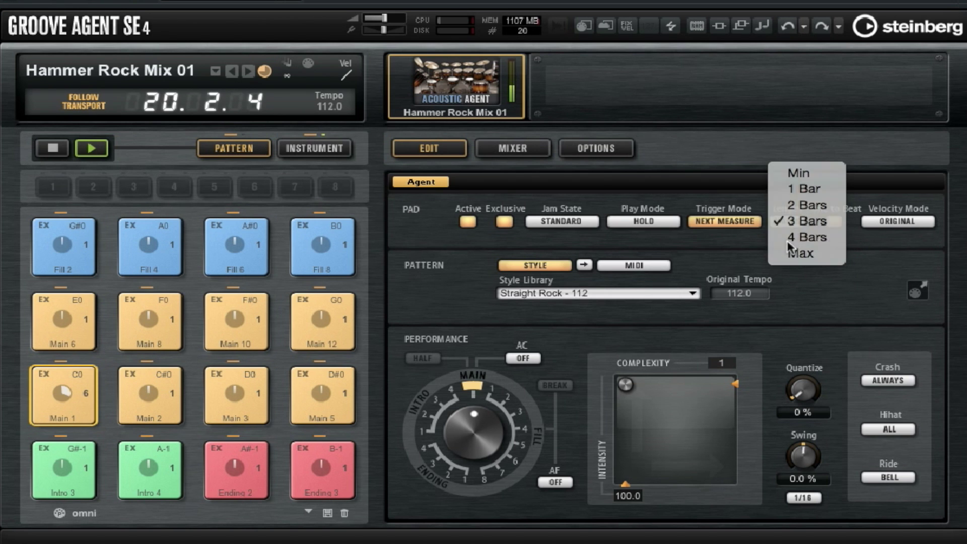
left_click(789, 238)
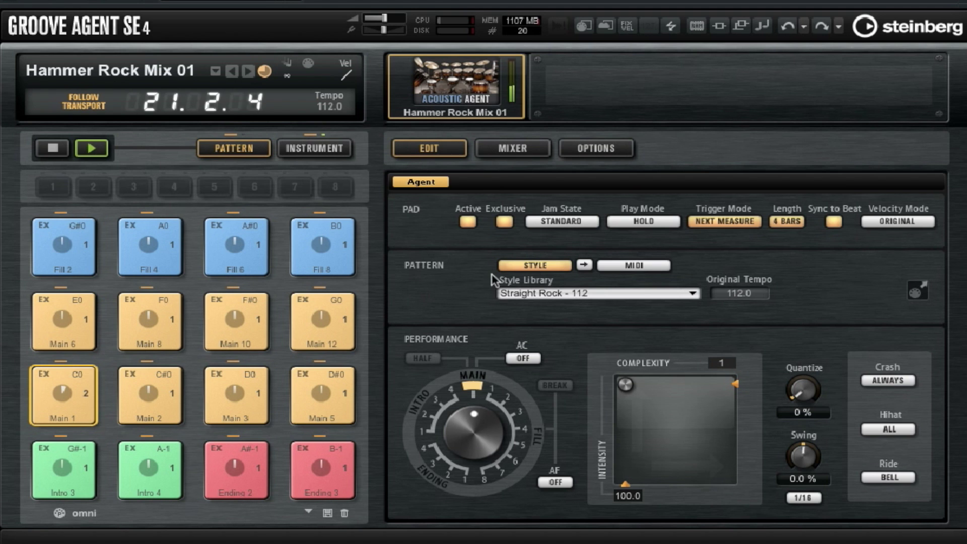
left_click(787, 220)
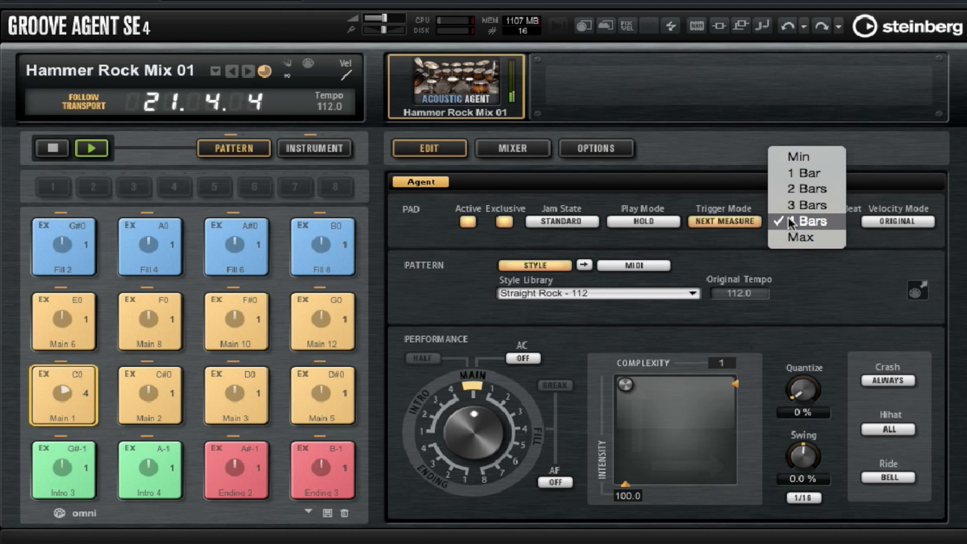
left_click(783, 158)
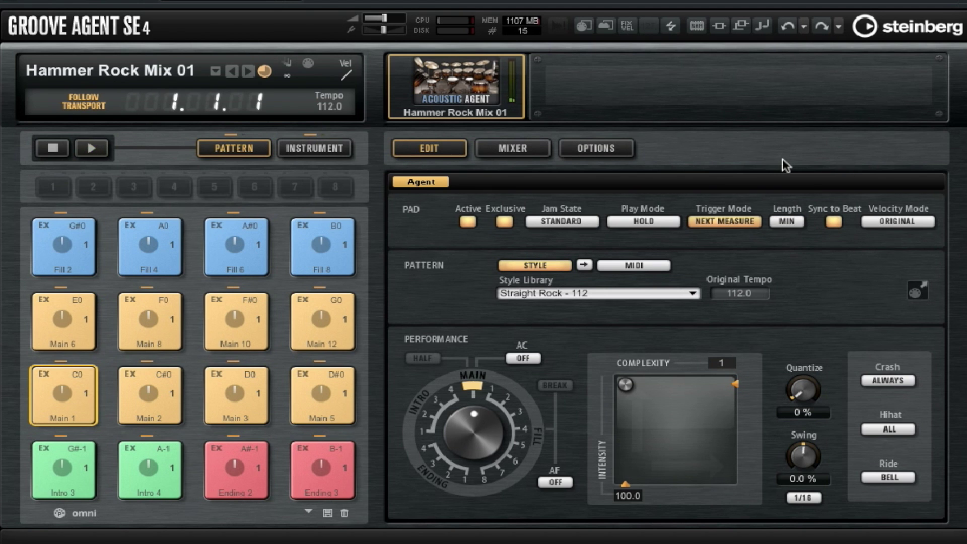
- Trigger the Intro 3 and Intro 4 patterns, then select the Intro 3 pad
left_click(66, 466)
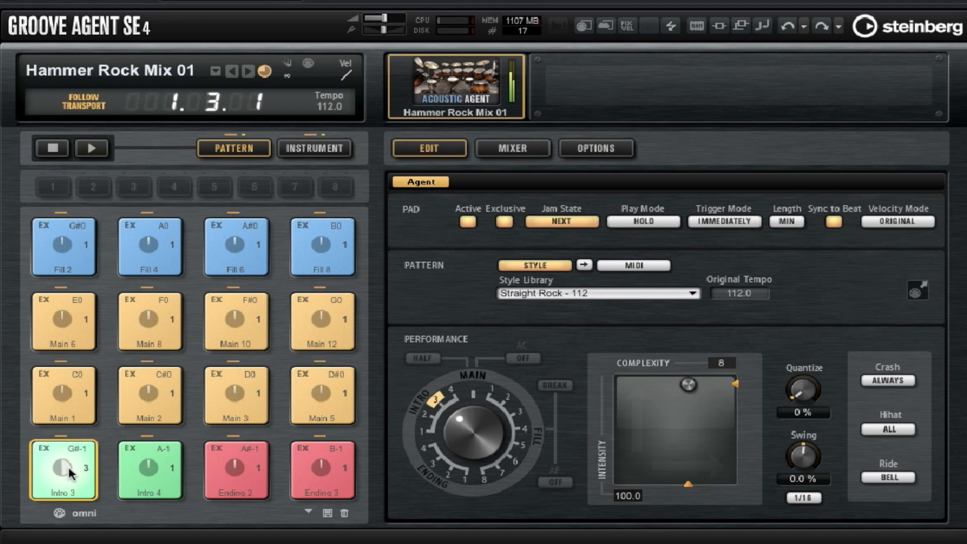
left_click(148, 466)
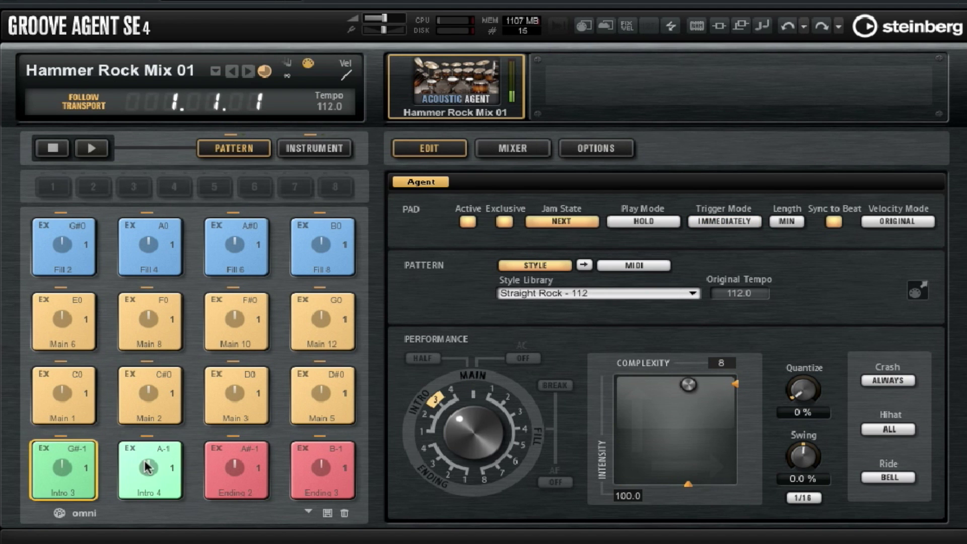
left_click(147, 395)
left_click(57, 466)
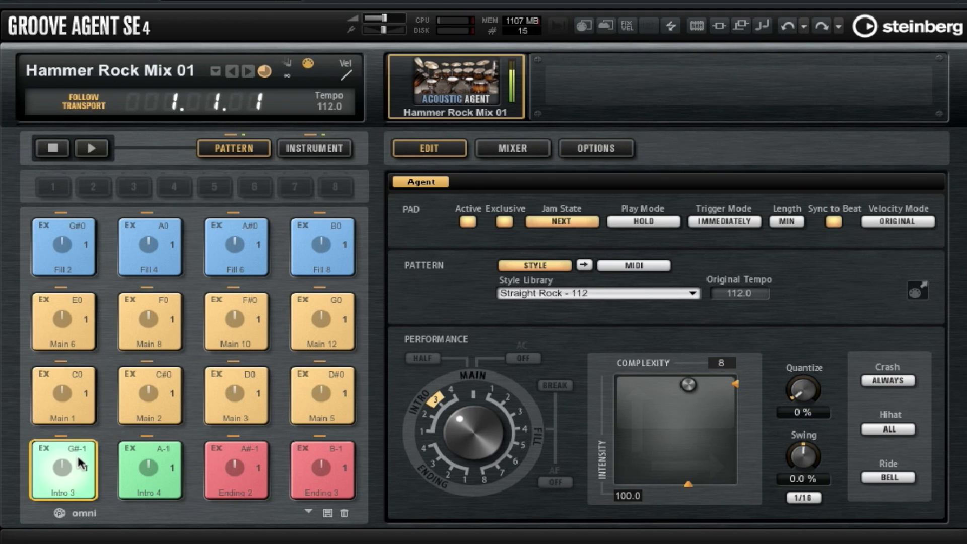
- Test One Shot play mode on Intro 3, return it to Hold, and change its style part to Intro 2
left_click(644, 221)
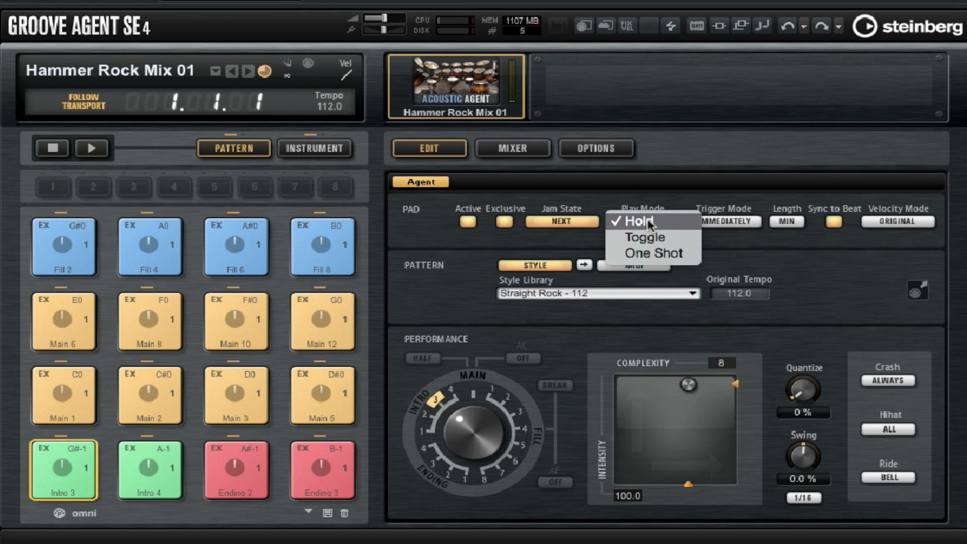
left_click(650, 253)
left_click(63, 452)
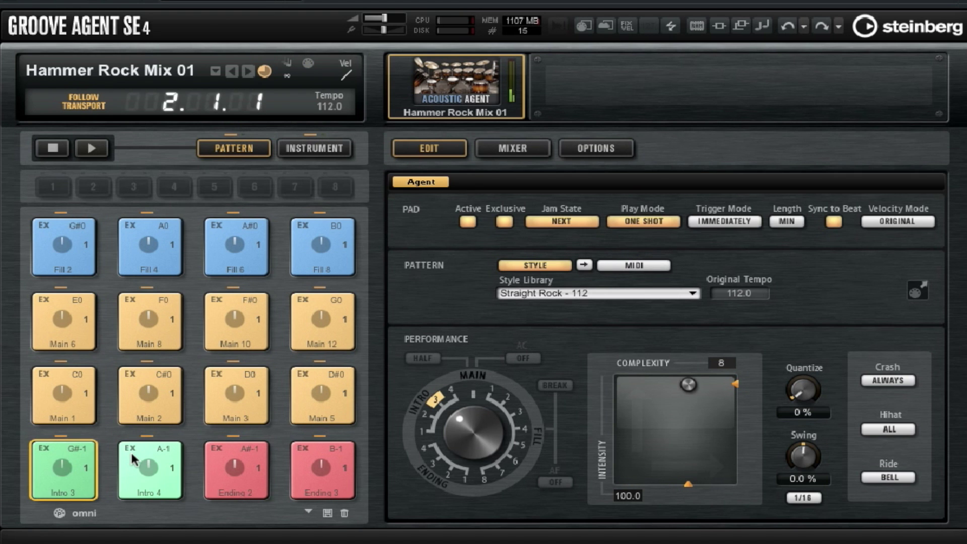
left_click(131, 450)
left_click(65, 463)
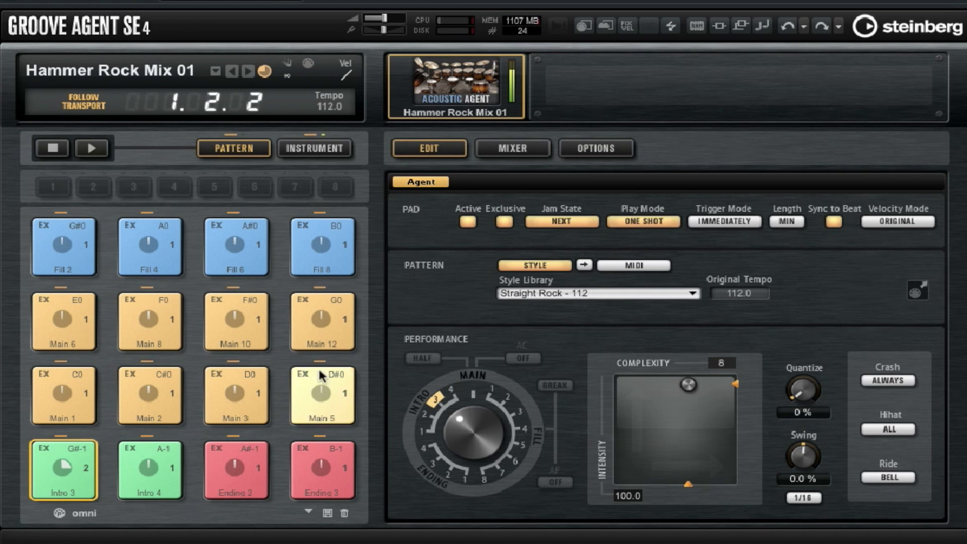
left_click(639, 225)
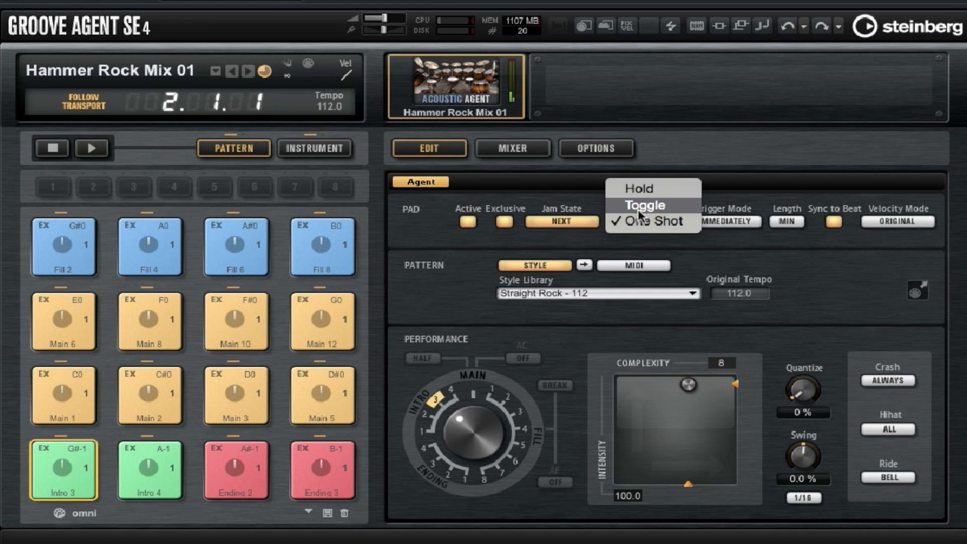
left_click(636, 188)
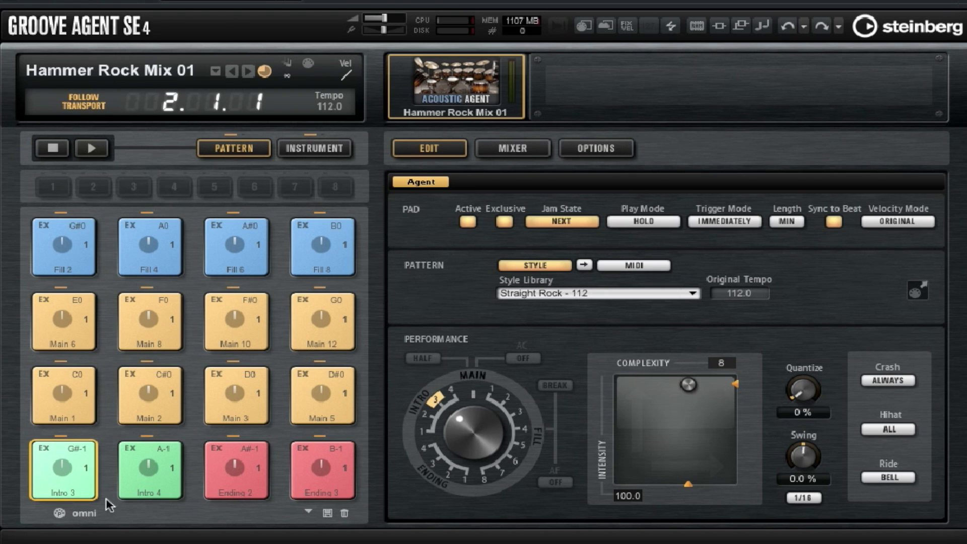
left_click(424, 413)
- Audition the Intro 1 and Intro 4 style parts on the Intro 3 pad, then restore Intro 3
key("space")
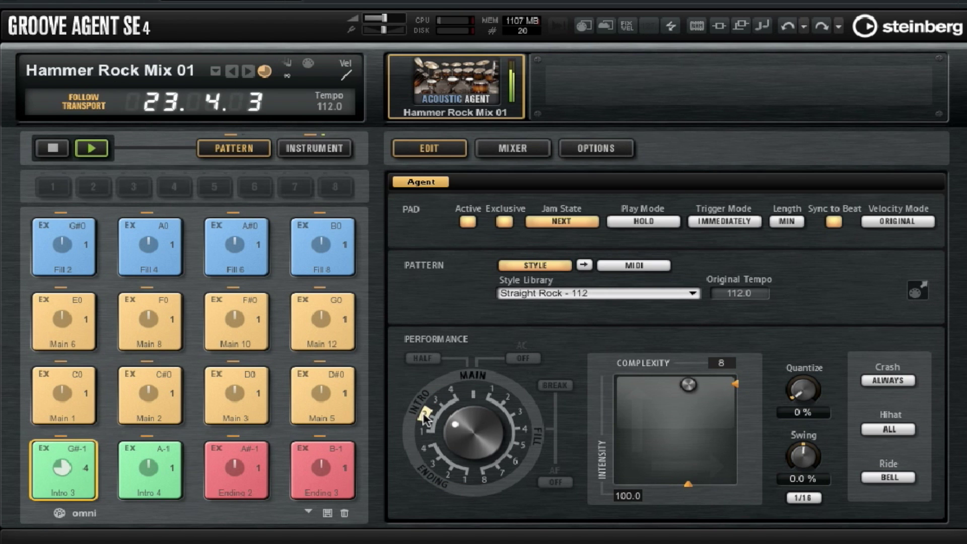
key("space")
left_click(420, 432)
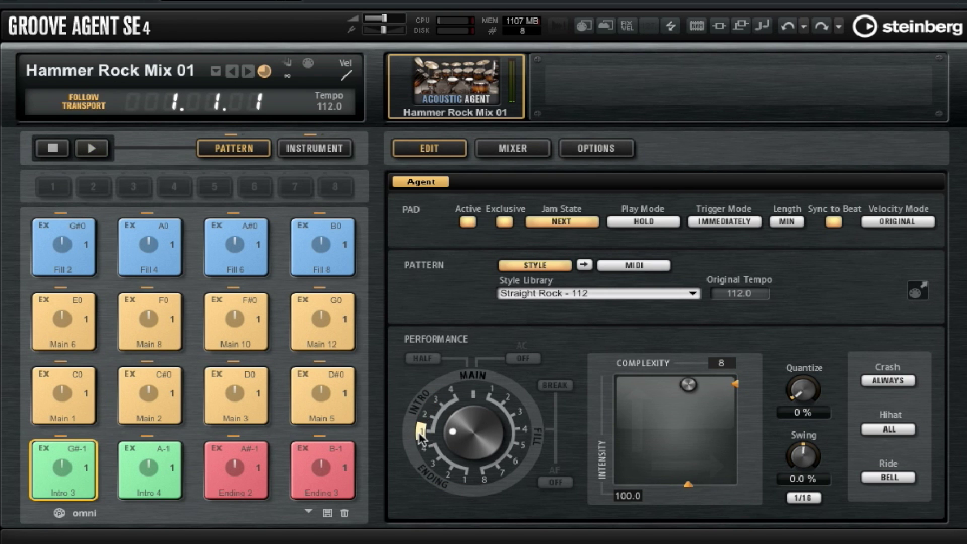
key("space")
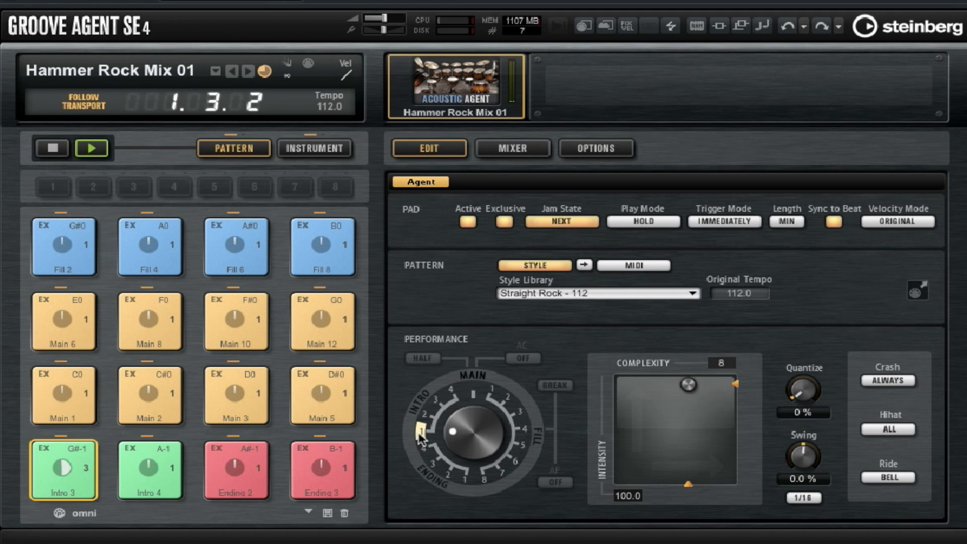
key("space")
left_click(451, 391)
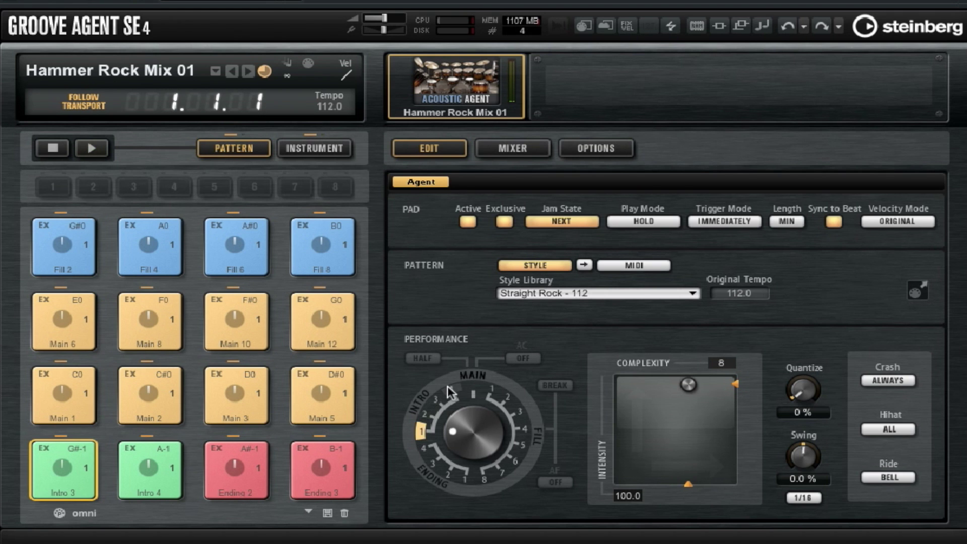
key("space")
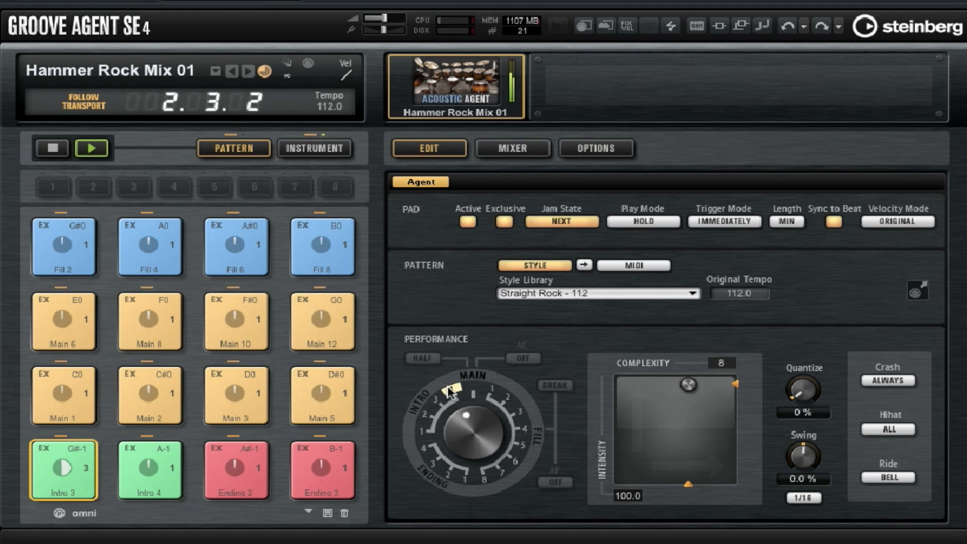
key("space")
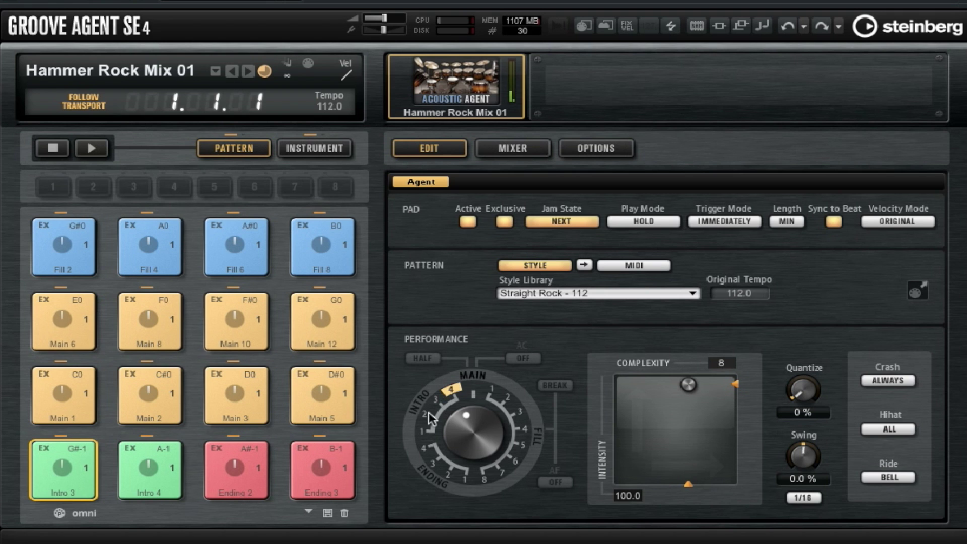
left_click(435, 400)
- Audition Fill 3 and Fill 4 variations on the Fill 2 pad, then trigger the Main 1 pattern
left_click(69, 249)
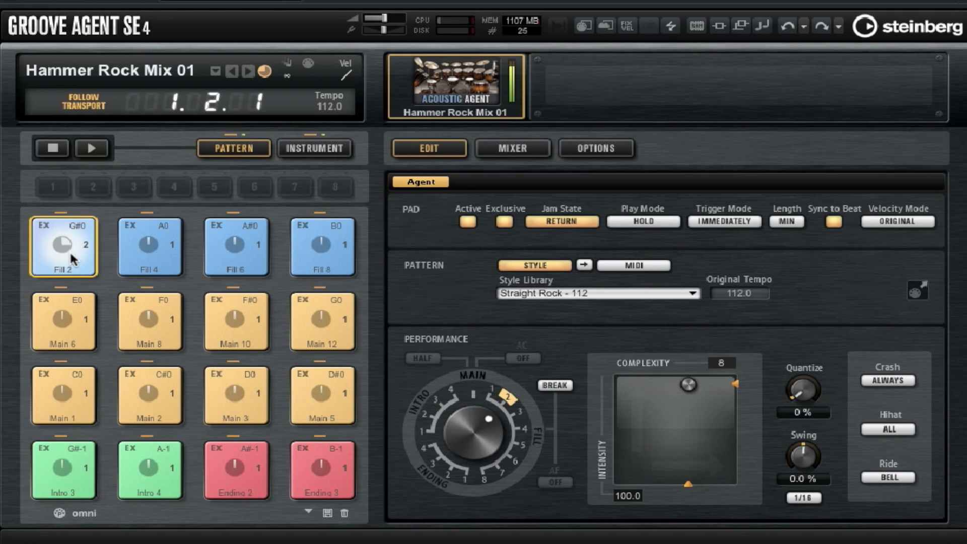
left_click(525, 429)
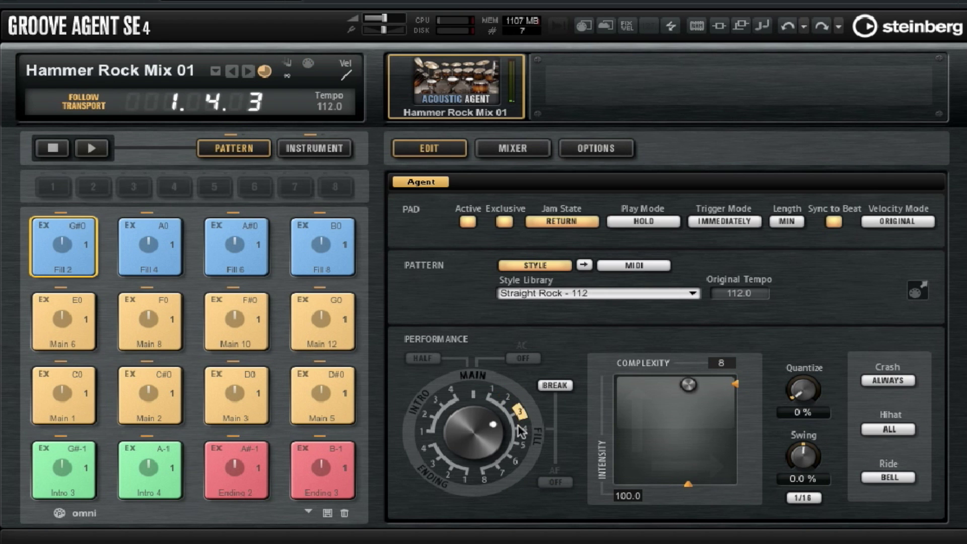
left_click(69, 225)
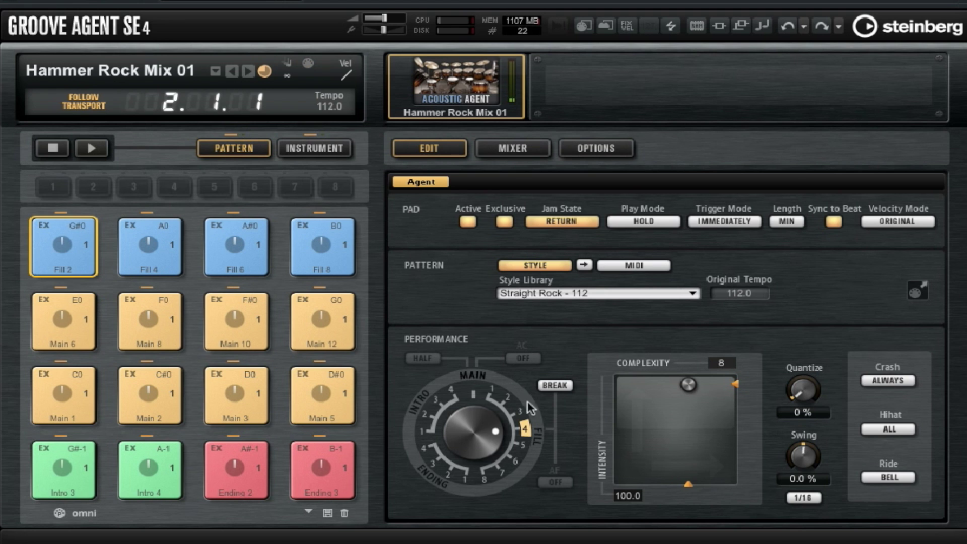
left_click(507, 394)
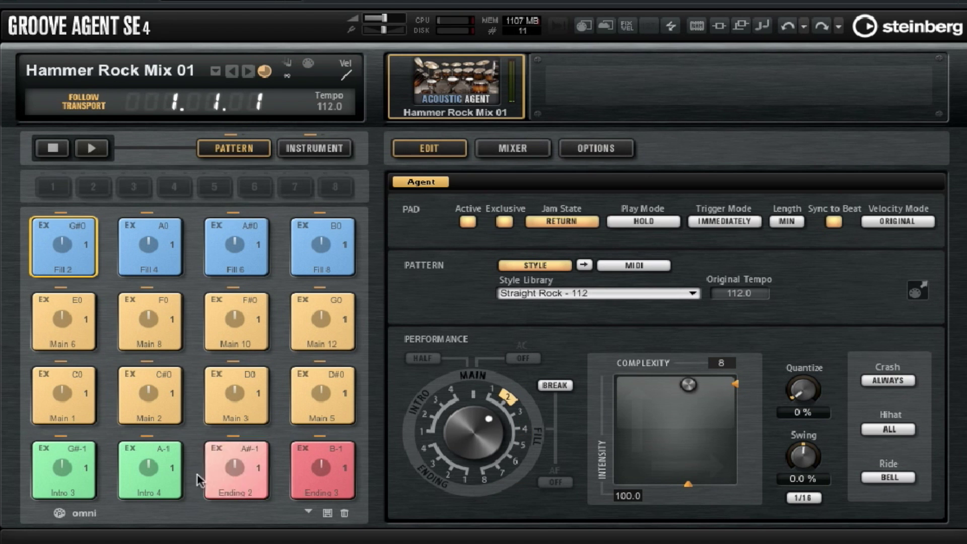
left_click(77, 403)
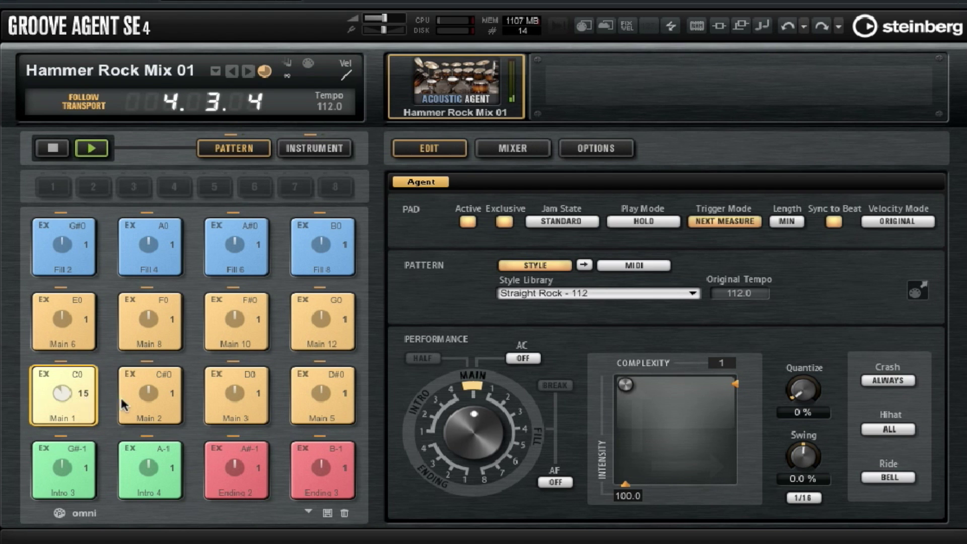
- Raise the pattern complexity with the puck and play the Main 8 pattern immediately
mouse_move(626, 385)
left_mouse_down()
mouse_move(737, 372)
mouse_move(719, 441)
mouse_move(696, 445)
mouse_move(642, 440)
mouse_move(608, 386)
left_mouse_up()
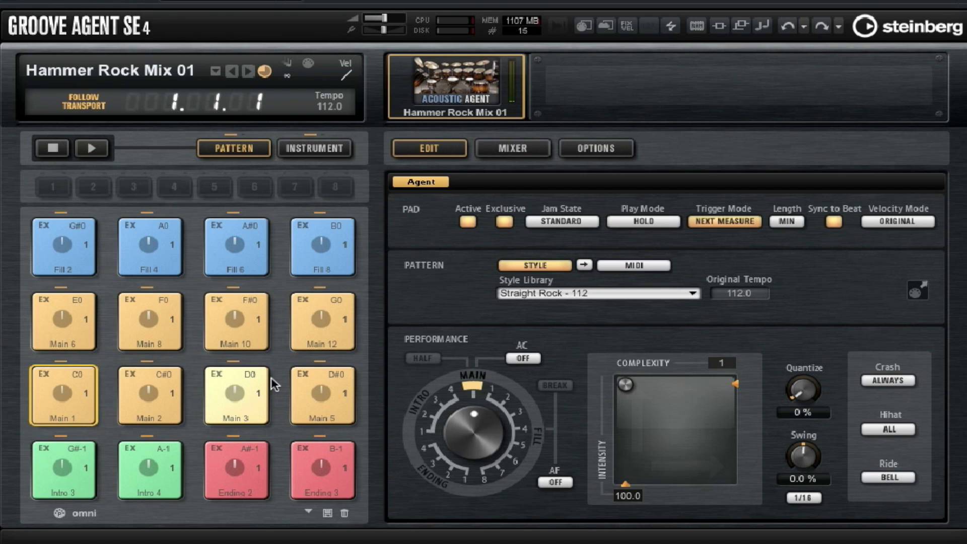
left_click(165, 331)
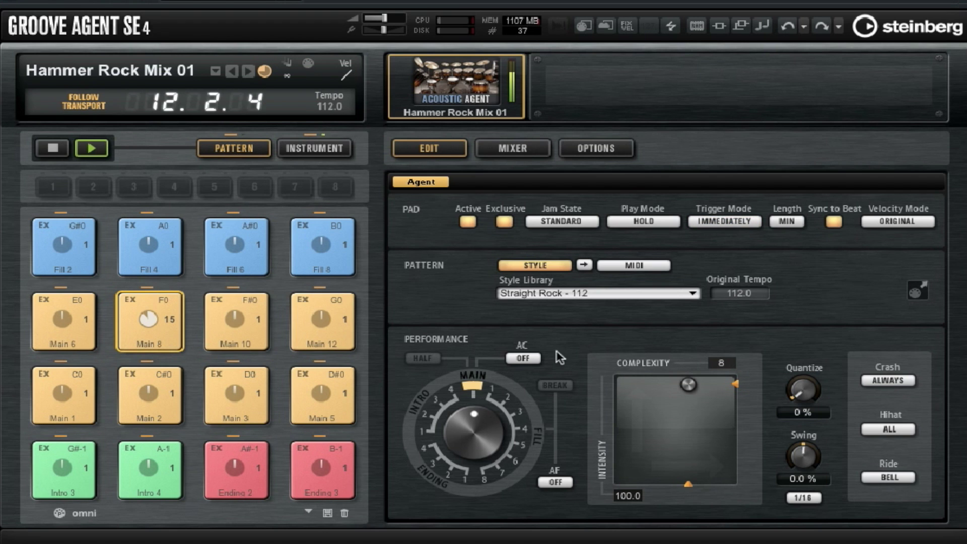
- Try swing at -100% with 1/8 resolution, then enter a swing value of 0%
left_click_drag(803, 455, 803, 491)
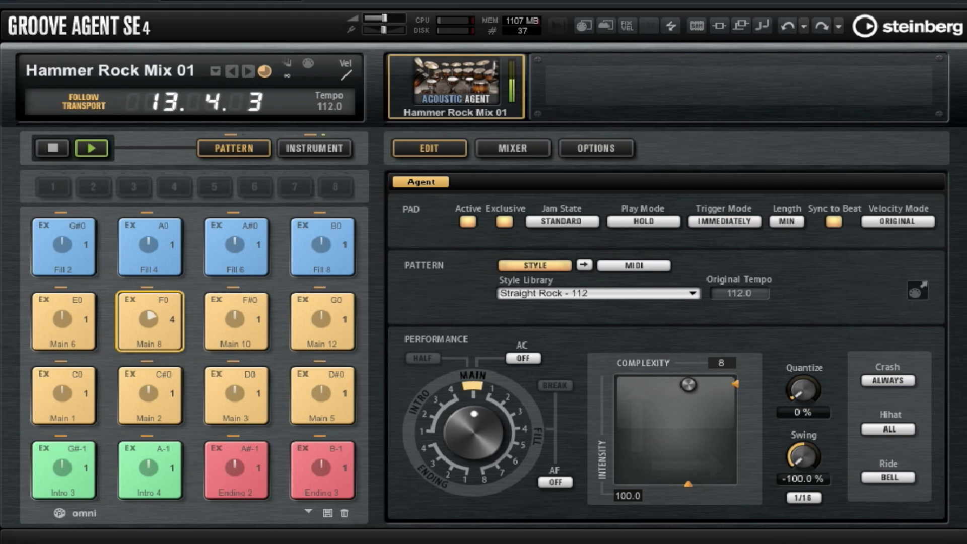
left_click(803, 498)
left_click(809, 512)
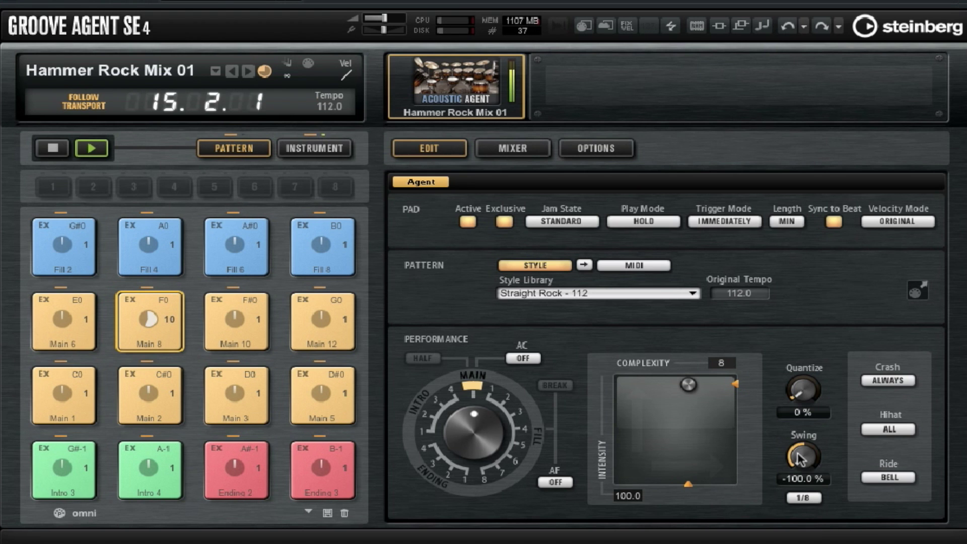
left_click_drag(798, 457, 808, 286)
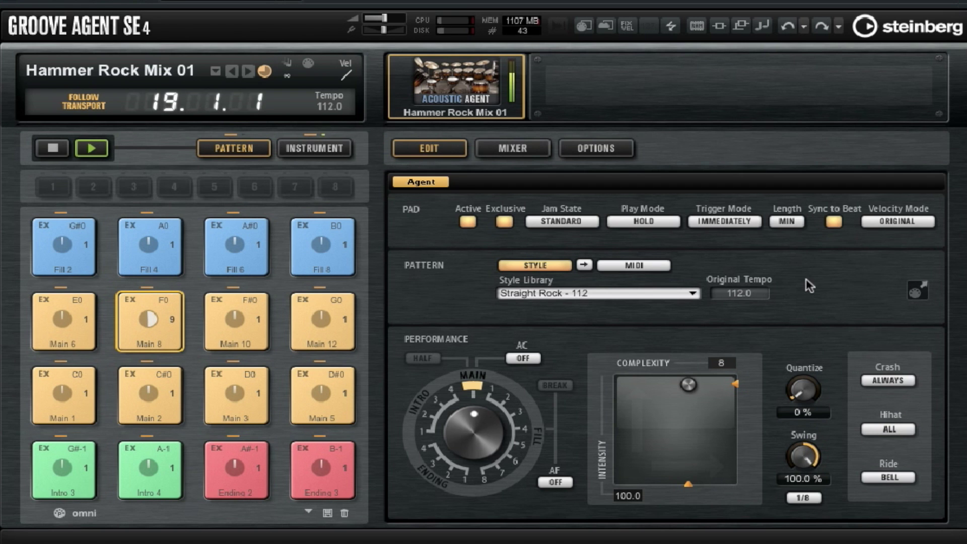
double_click(802, 479)
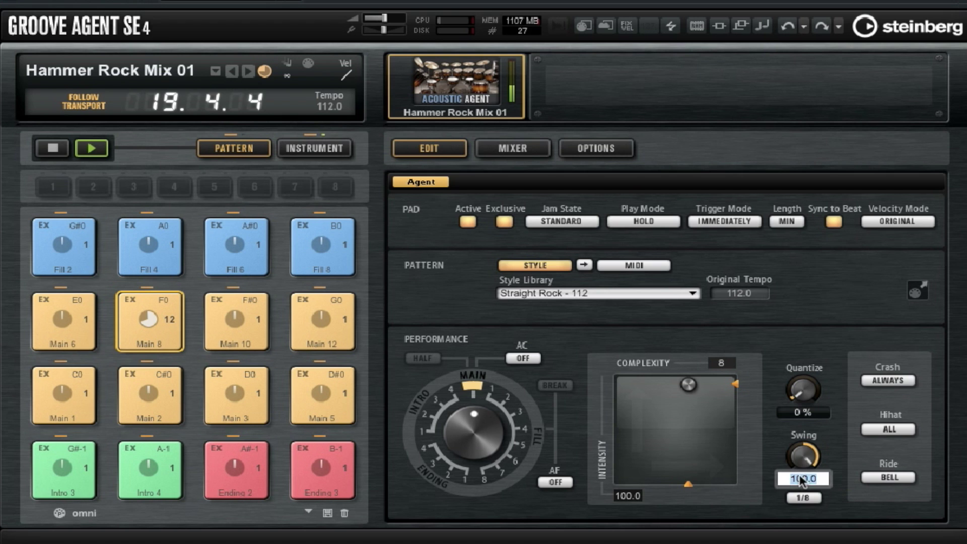
type("0")
key("Return")
- Sweep Quantize to 100% and back to 0, then lower complexity to 2 for Main 2
left_click_drag(806, 398, 870, 189)
mouse_move(805, 390)
left_mouse_down()
mouse_move(804, 418)
mouse_move(804, 402)
left_mouse_up()
left_click_drag(688, 384, 634, 385)
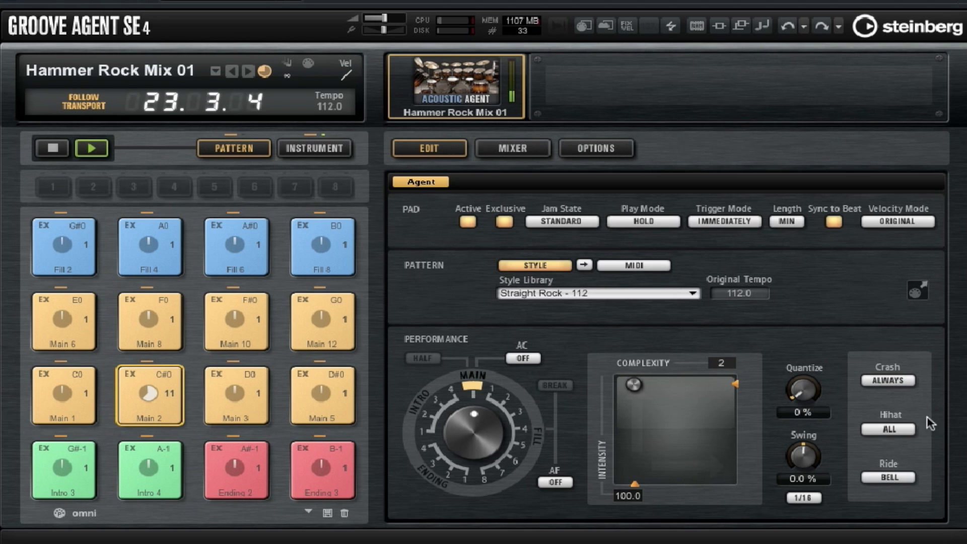
- Audition the hi-hat in Shank and Tip modes, then return it to All
left_click(890, 429)
left_click(896, 460)
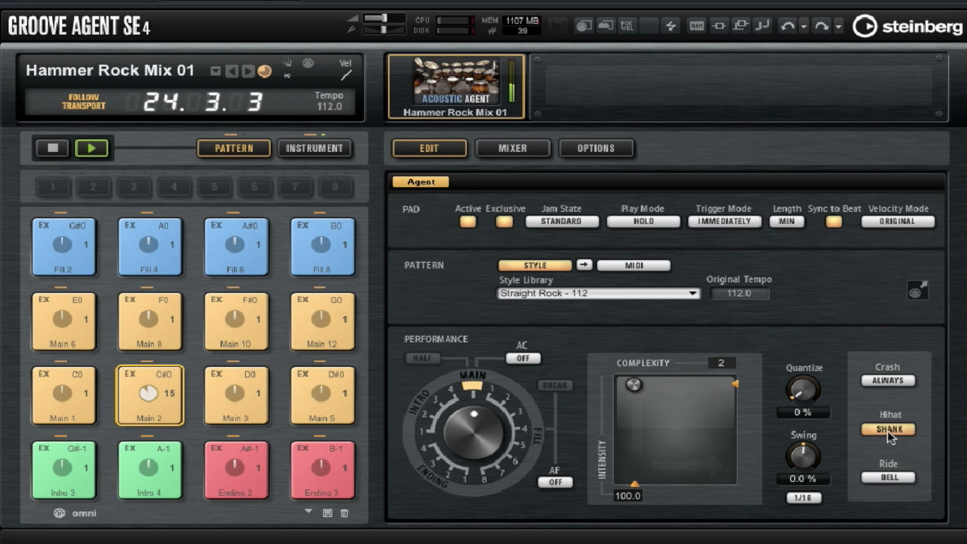
left_click(881, 418)
left_click(879, 413)
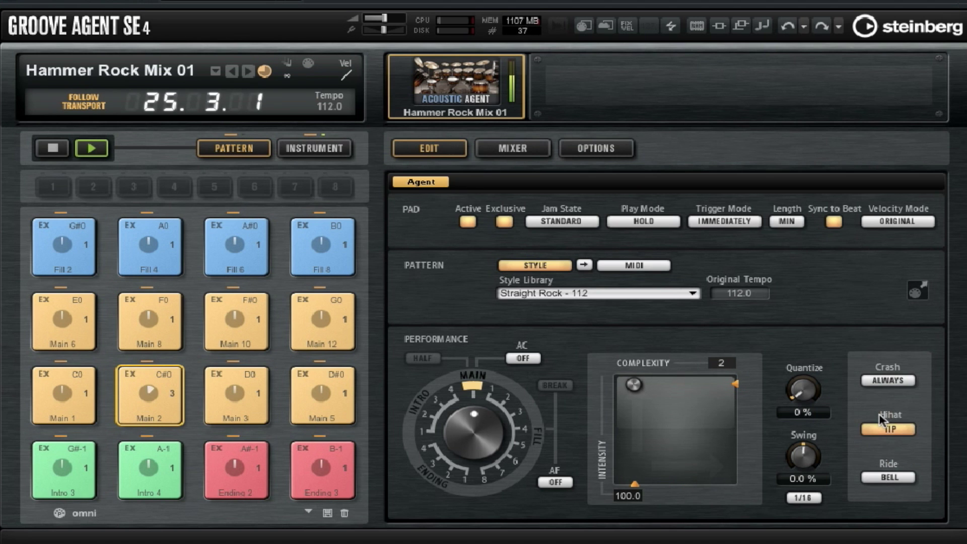
left_click(881, 423)
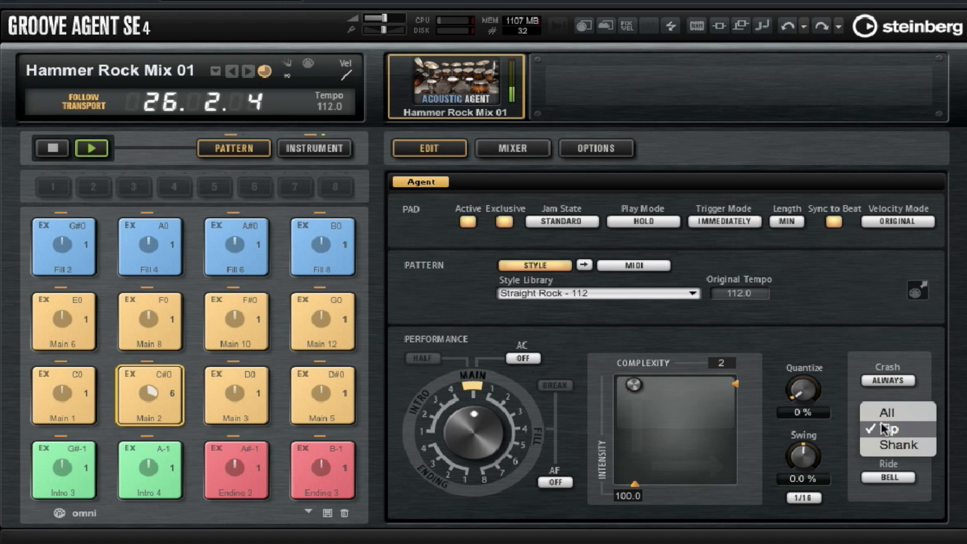
left_click(881, 411)
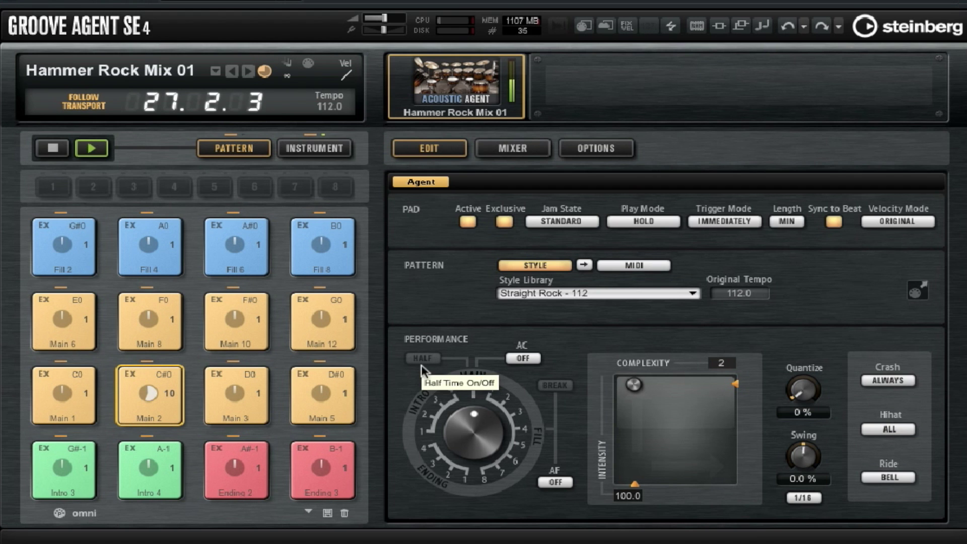
- Play Main 10, toggle the ride's bell hits off and back on, and turn its crash Off
left_click(258, 319)
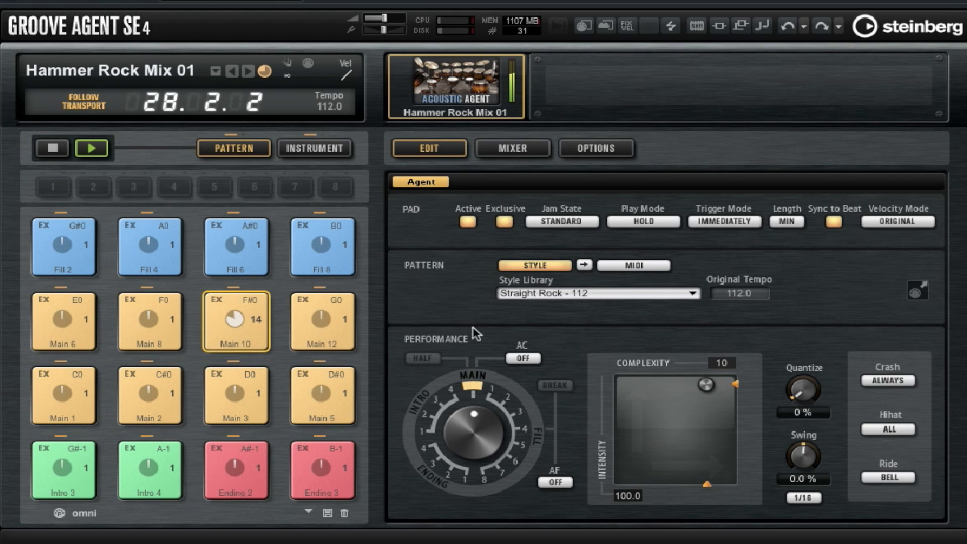
left_click(890, 477)
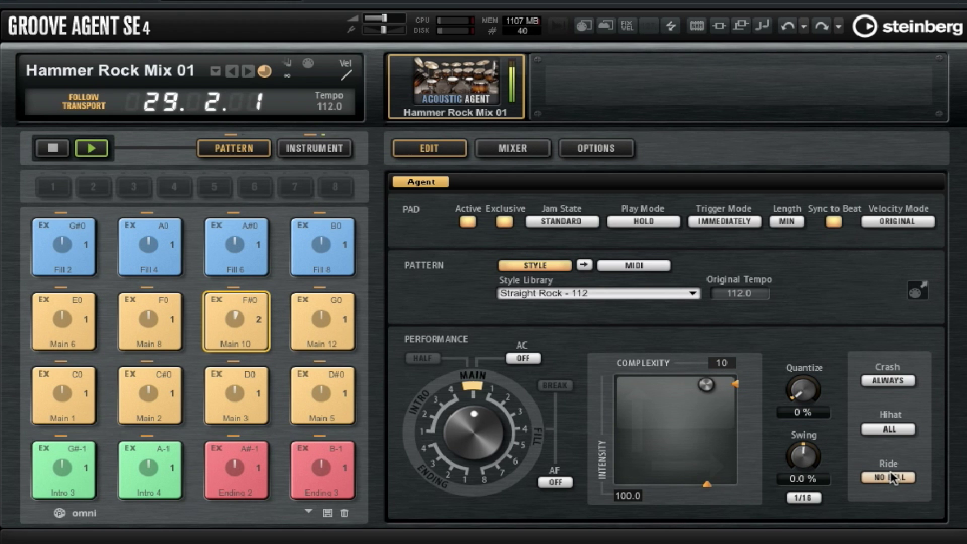
left_click(891, 478)
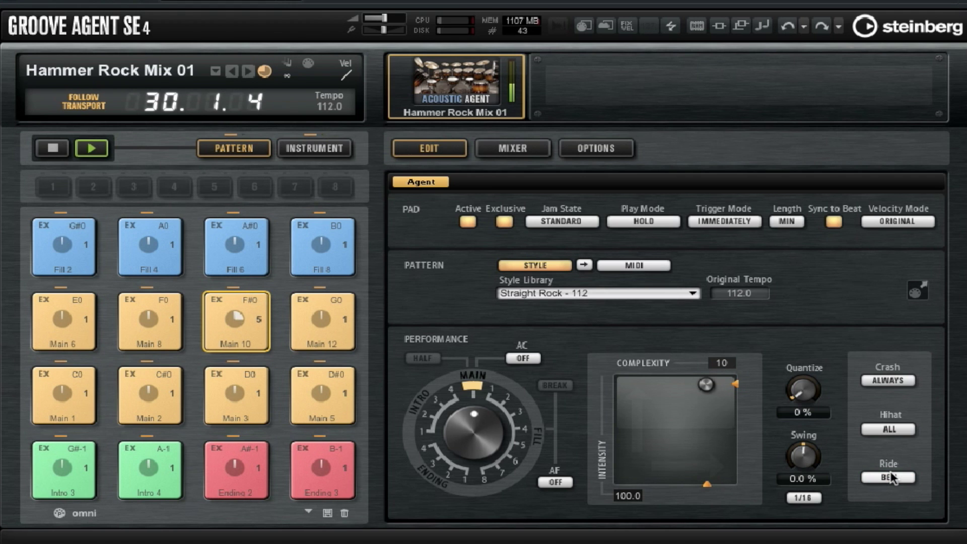
left_click(887, 380)
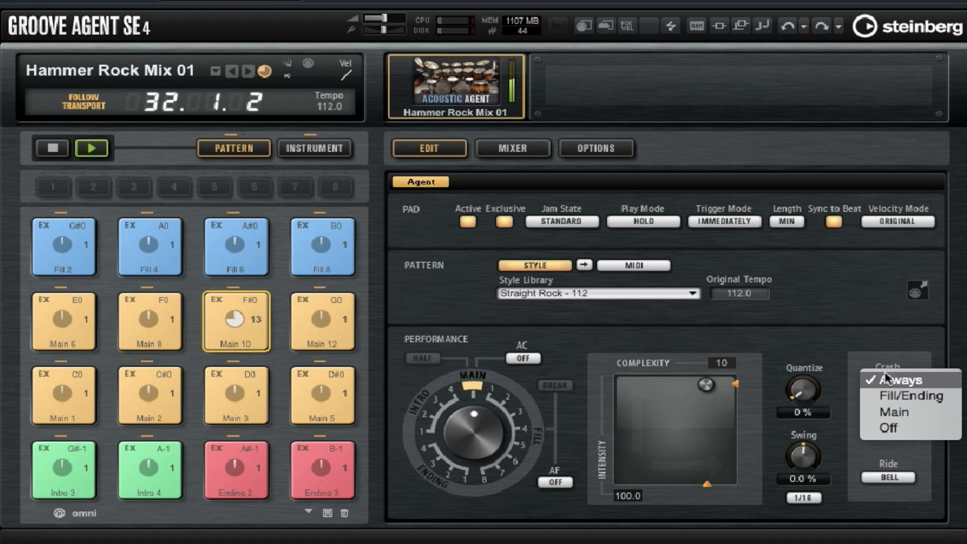
left_click(889, 428)
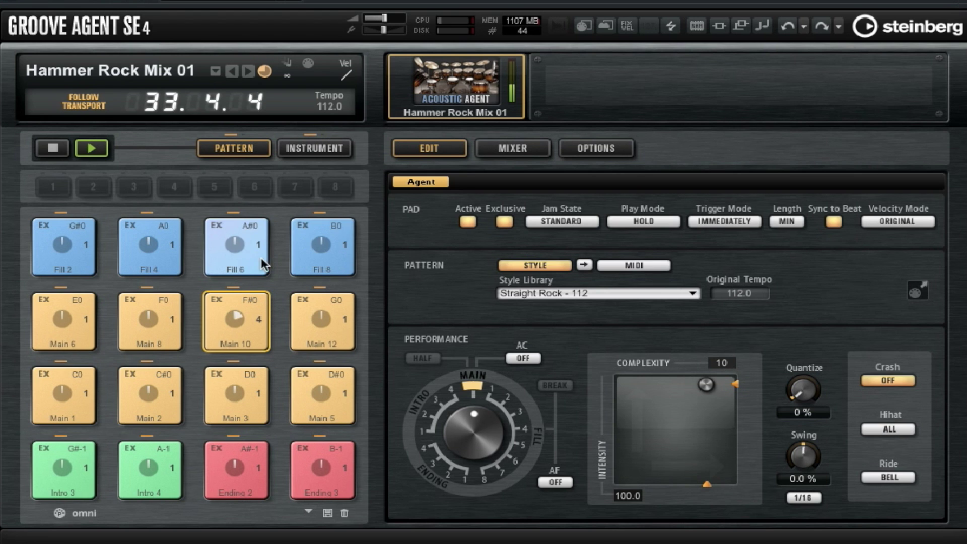
- Set Fill 6's crash to Fill/Ending, then stop playback and select Main 8
left_click(240, 244)
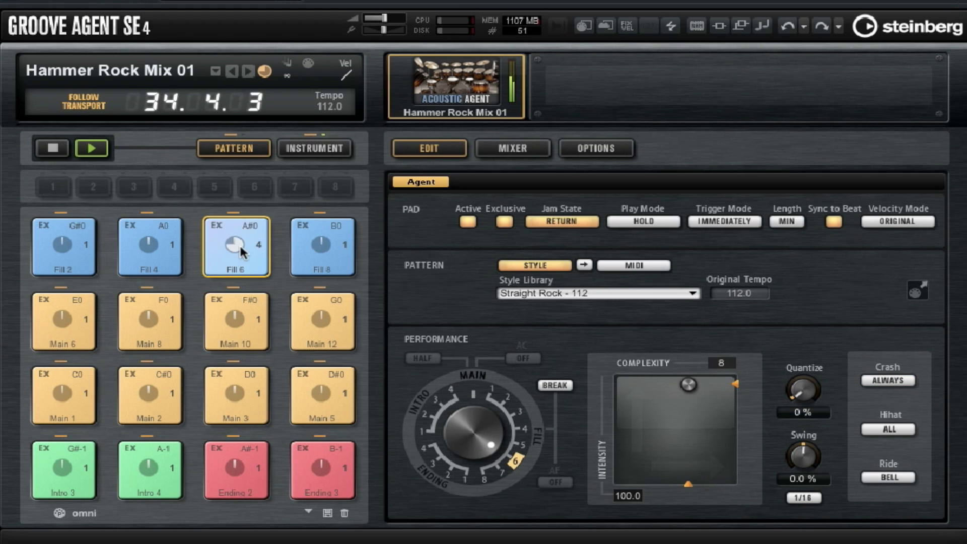
left_click(912, 378)
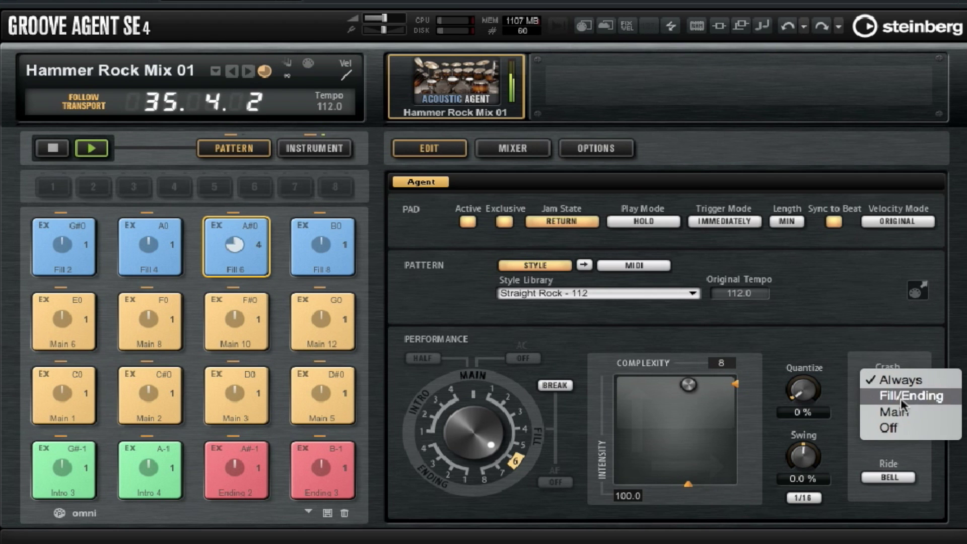
left_click(901, 428)
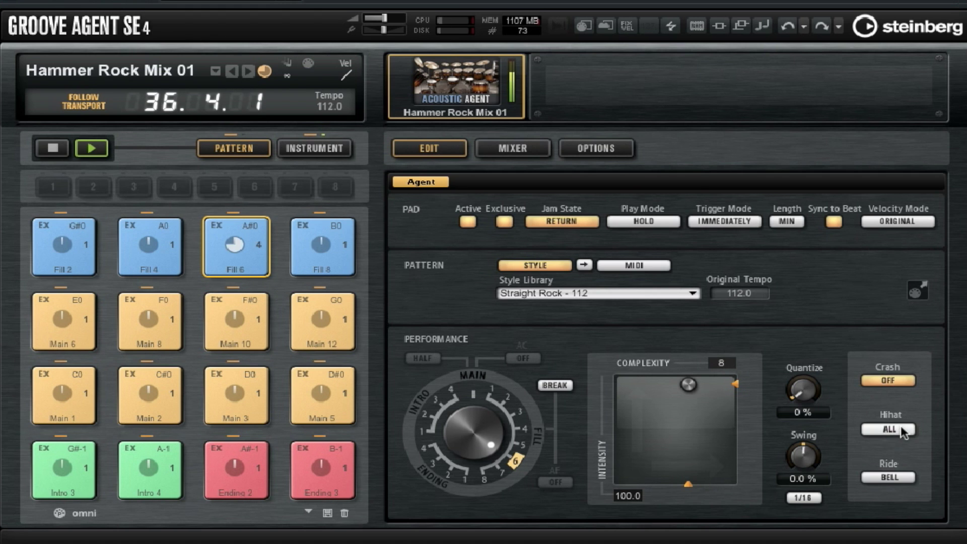
left_click(889, 381)
left_click(886, 348)
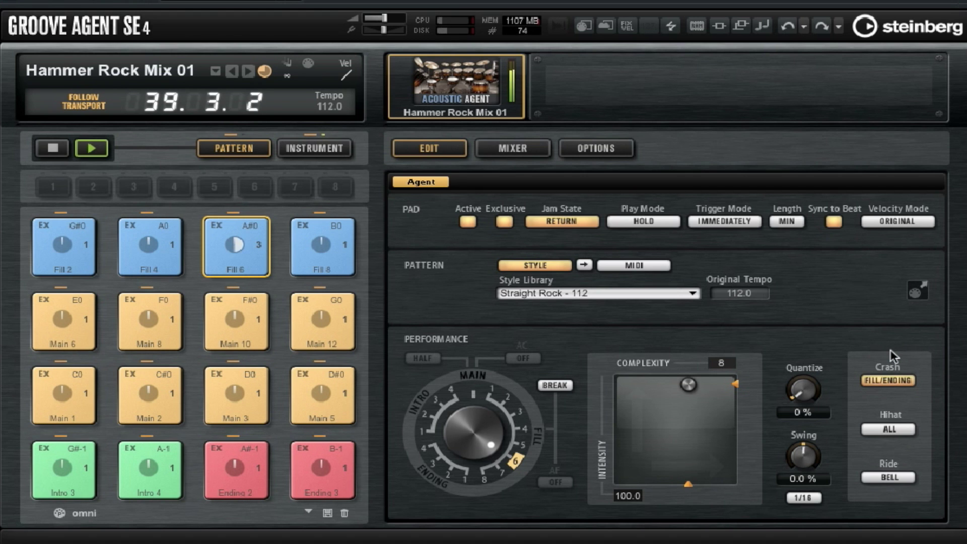
key("space")
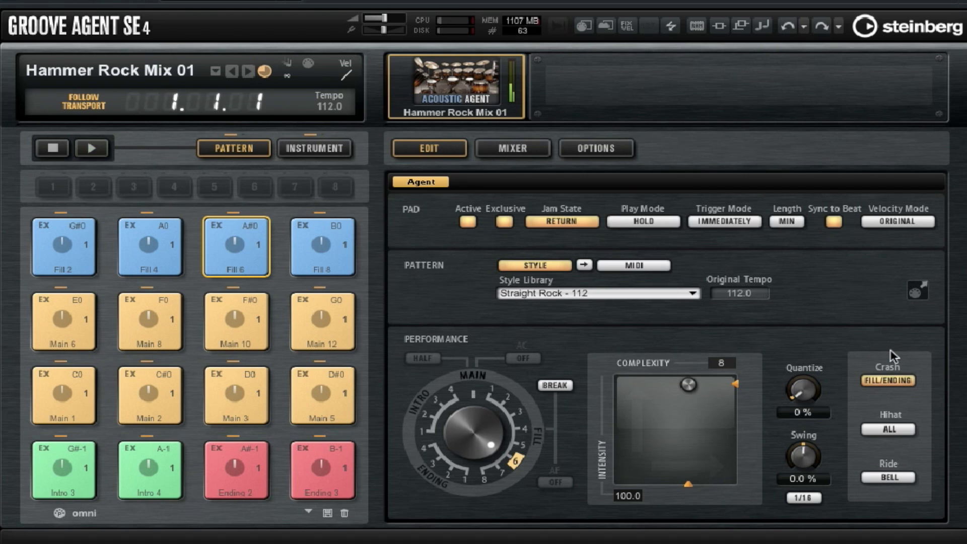
left_click(134, 317)
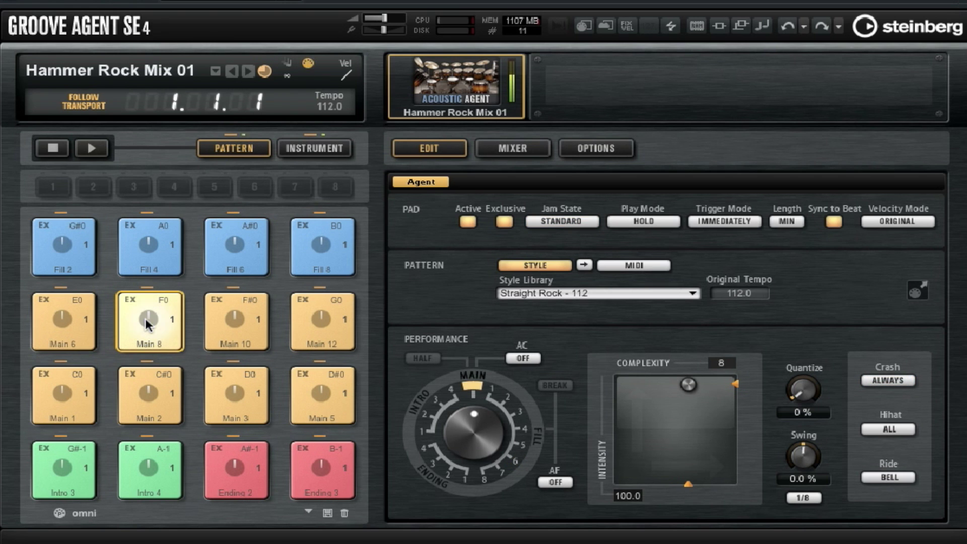
- Play Main 8 and audition the Slow Rock - 085 and Slow Funk - 090 styles
left_click(146, 318)
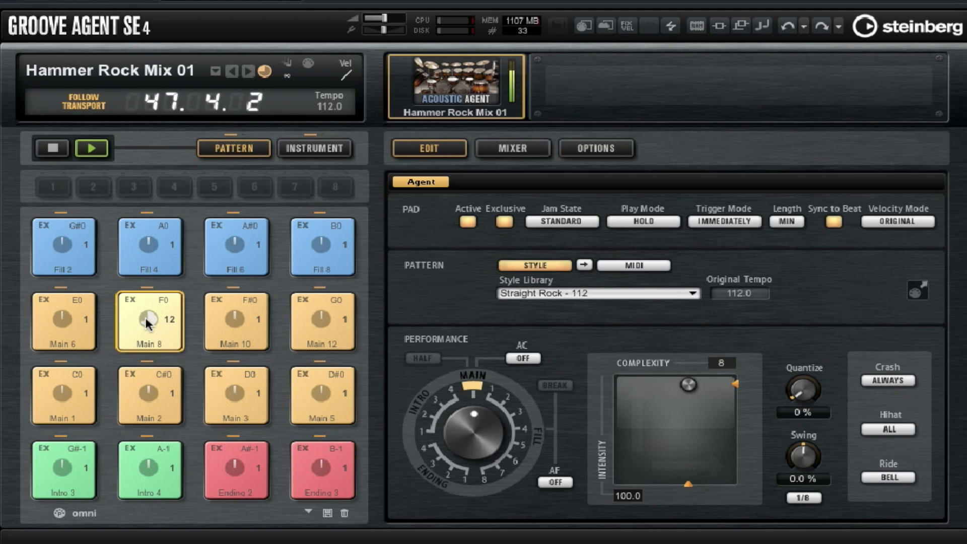
left_click(540, 292)
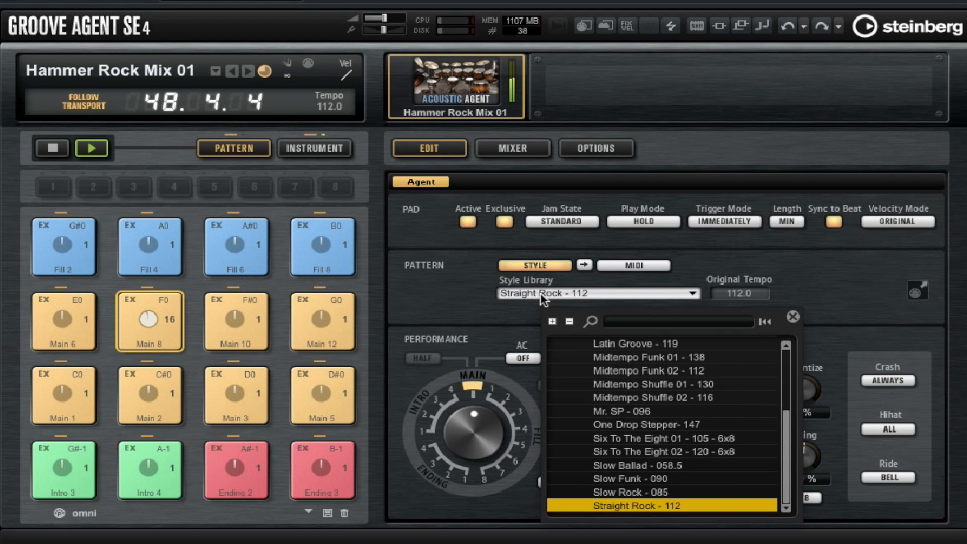
left_click(607, 493)
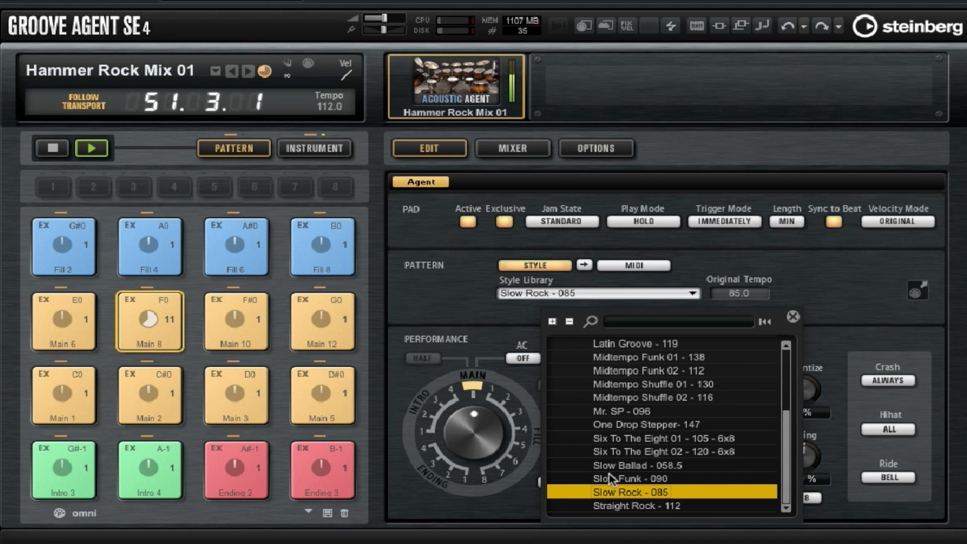
left_click(609, 479)
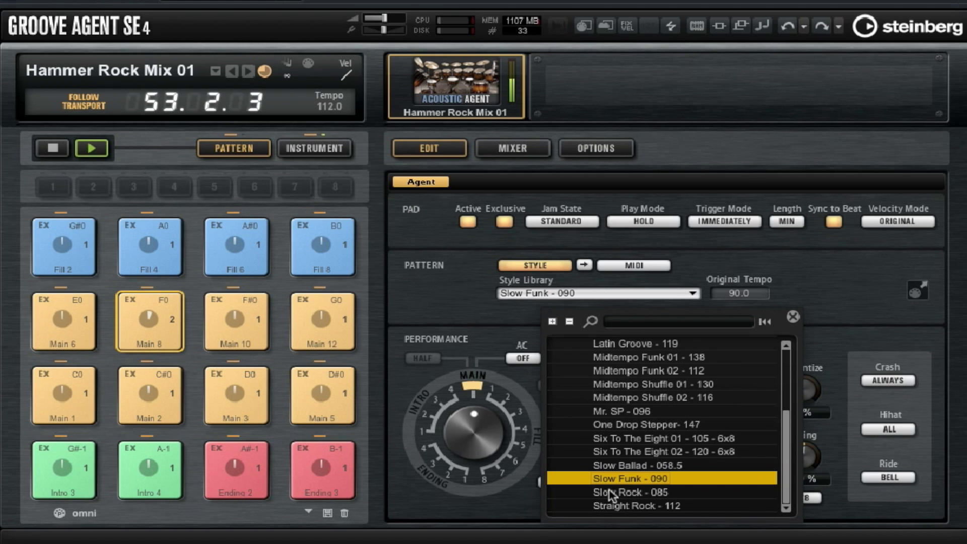
left_click(609, 492)
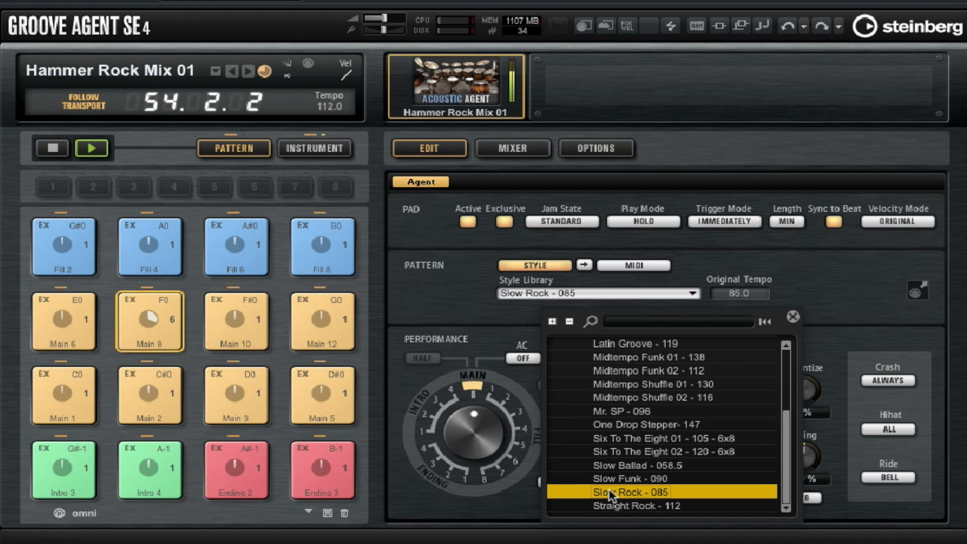
- Try Midtempo Funk 02 - 112, settle on Slow Rock - 085, lower complexity, then switch to MIDI pattern playback
left_click(625, 367)
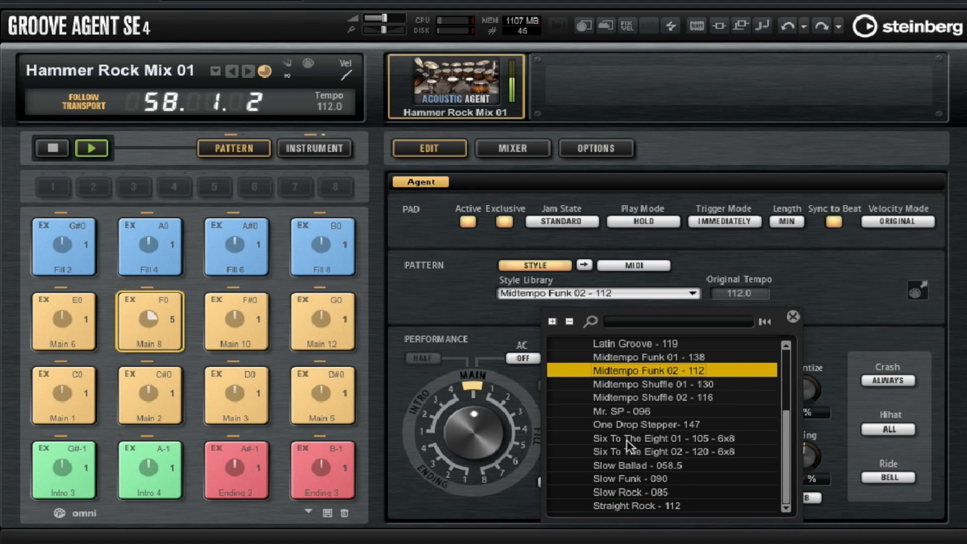
left_click(614, 493)
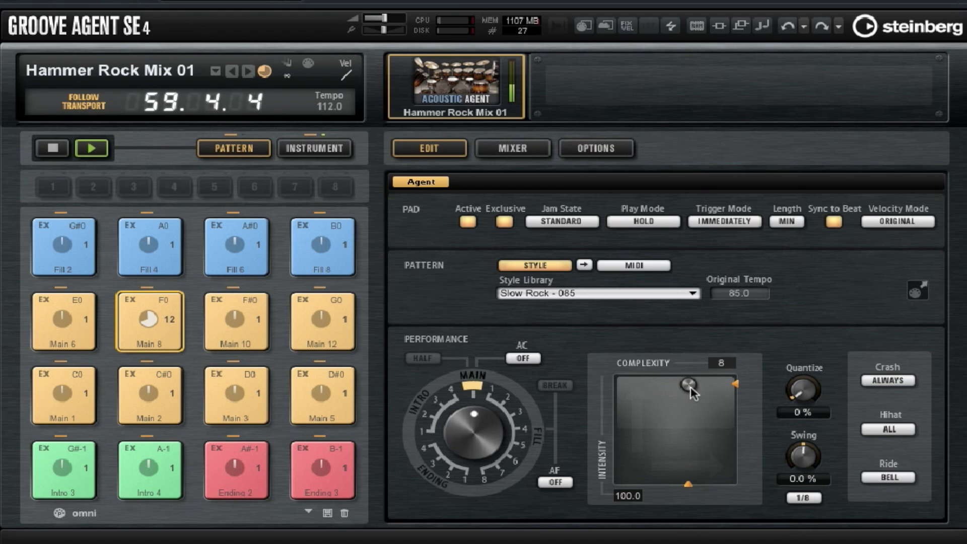
left_click_drag(688, 385, 652, 384)
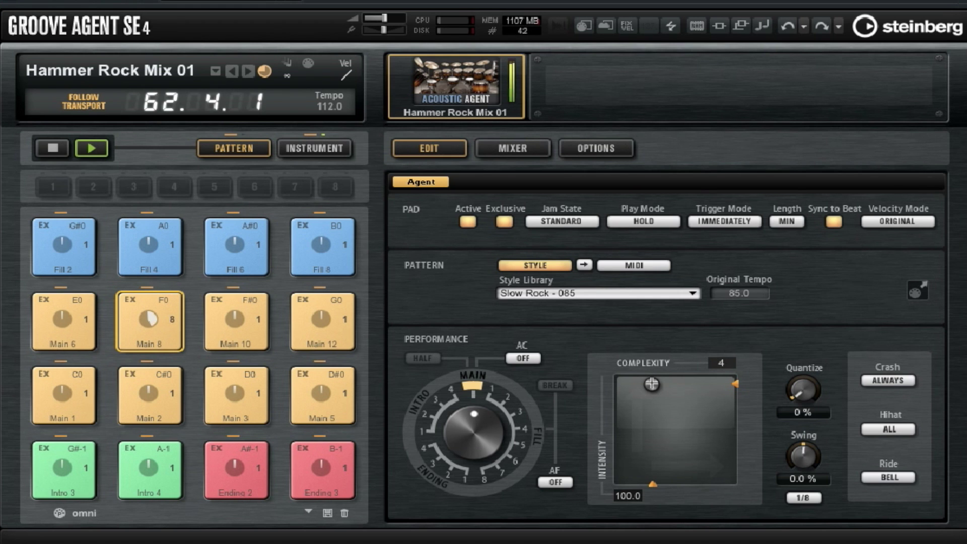
left_click(645, 267)
- Load Aberdeen - Verse A - 115 and audition Chorus A, Chorus B and Bridge before returning to Verse A
left_click(587, 294)
scroll(624, 391, "down", 5)
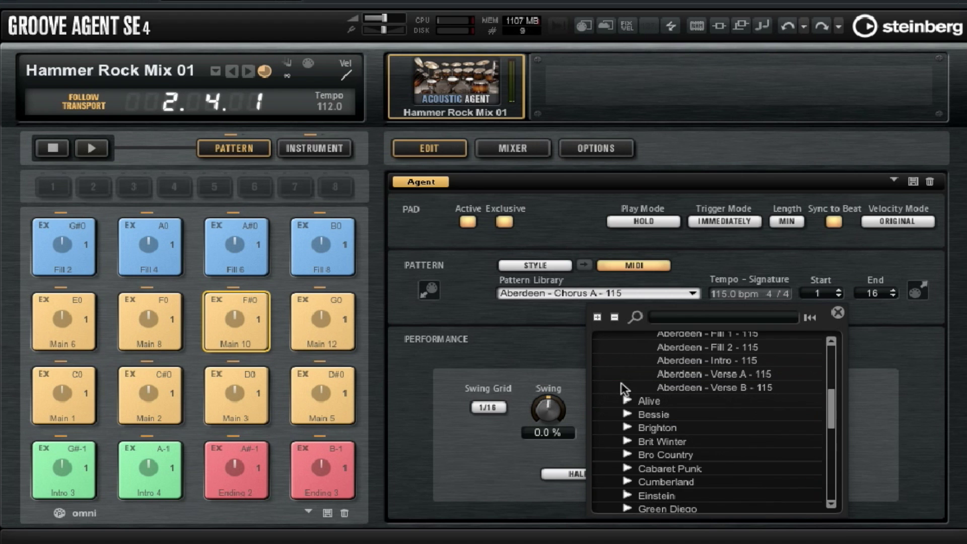
scroll(625, 390, "up", 3)
left_click(702, 459)
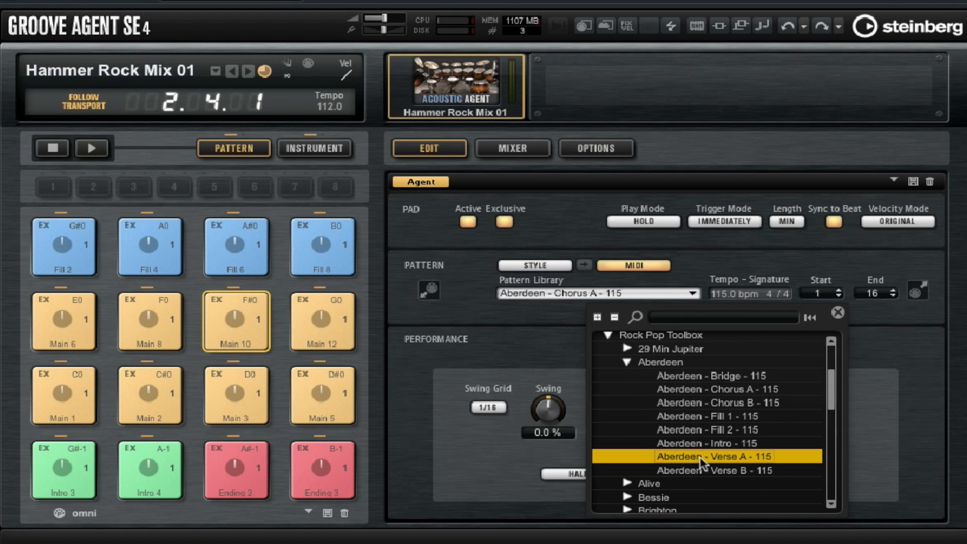
key("space")
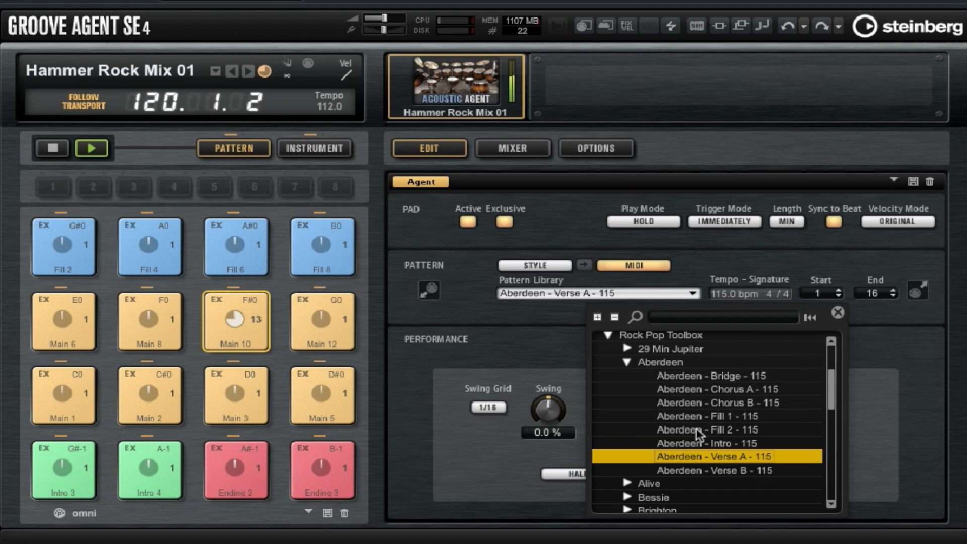
left_click(691, 388)
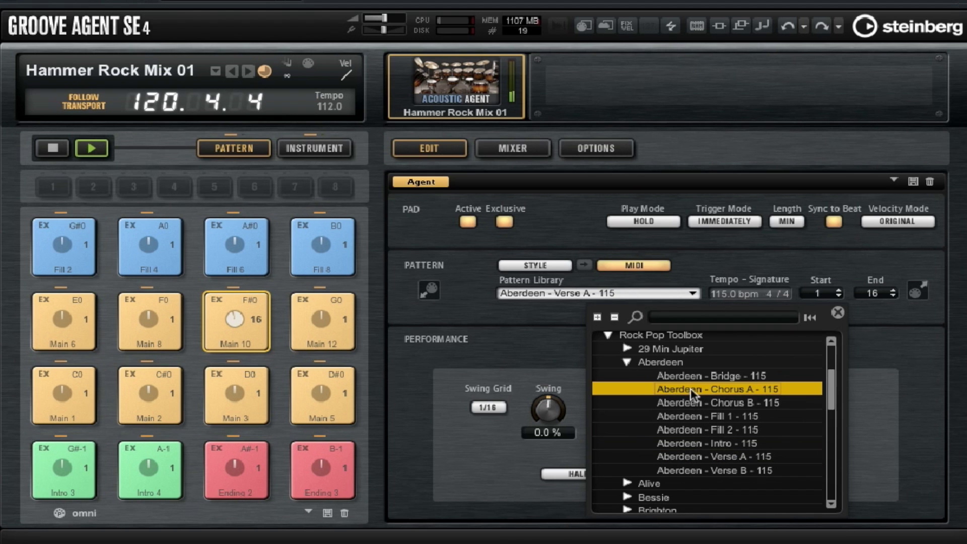
left_click(688, 403)
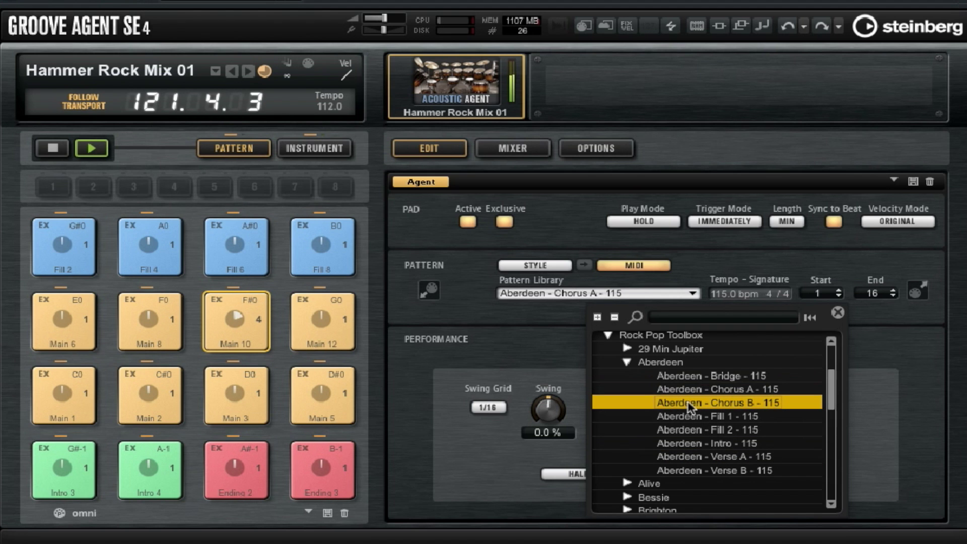
left_click(678, 378)
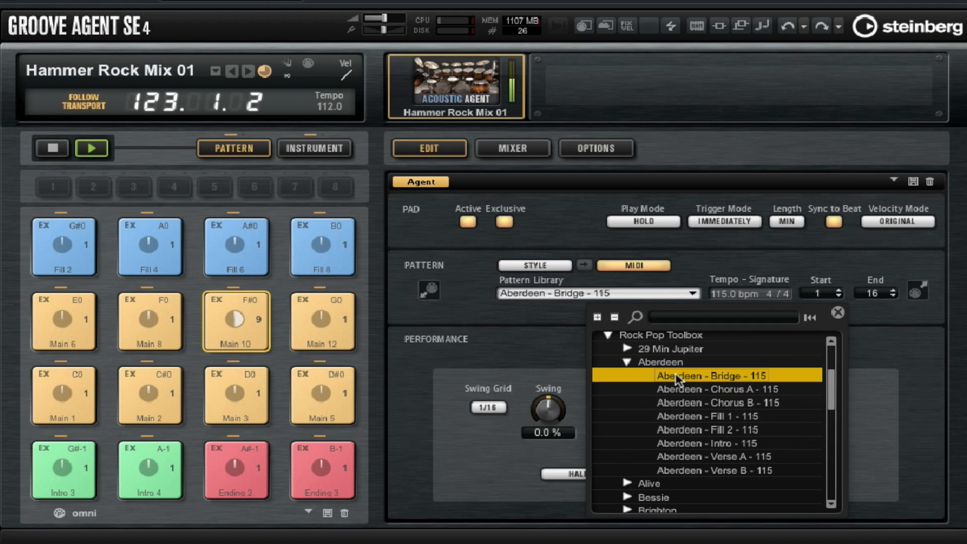
left_click(684, 456)
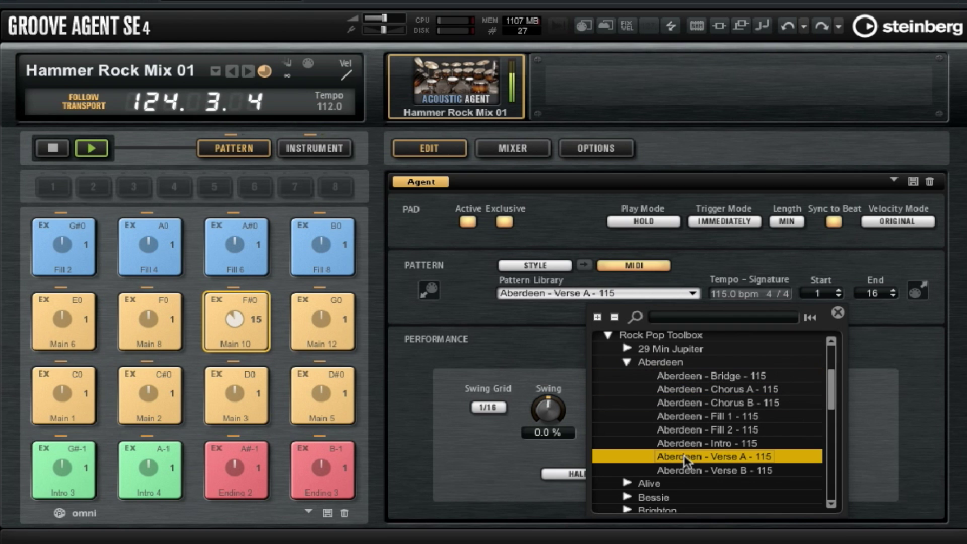
- Lower the velocity scale to about 71%, set half tempo, then return the pad to style playback
left_click(578, 373)
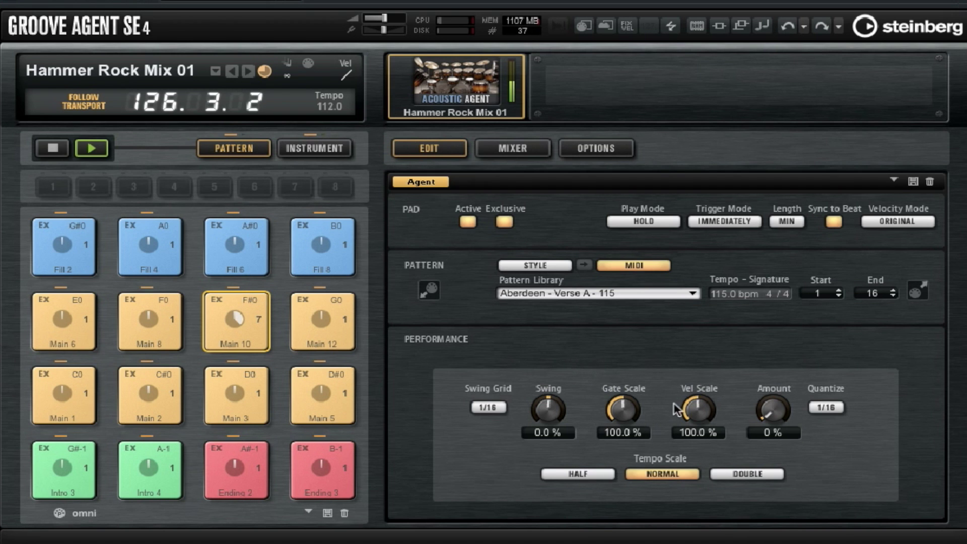
mouse_move(694, 409)
left_mouse_down()
mouse_move(691, 436)
mouse_move(698, 414)
left_mouse_up()
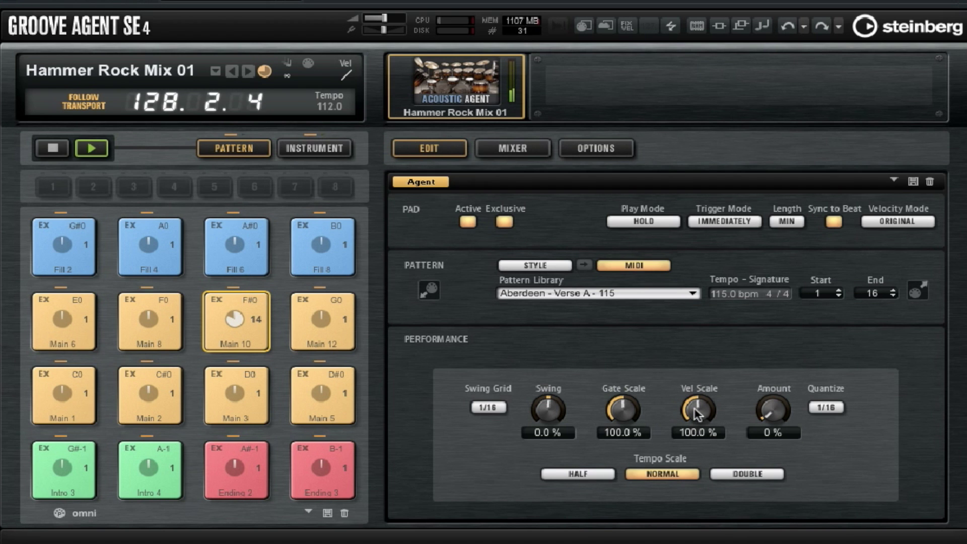
left_click(598, 474)
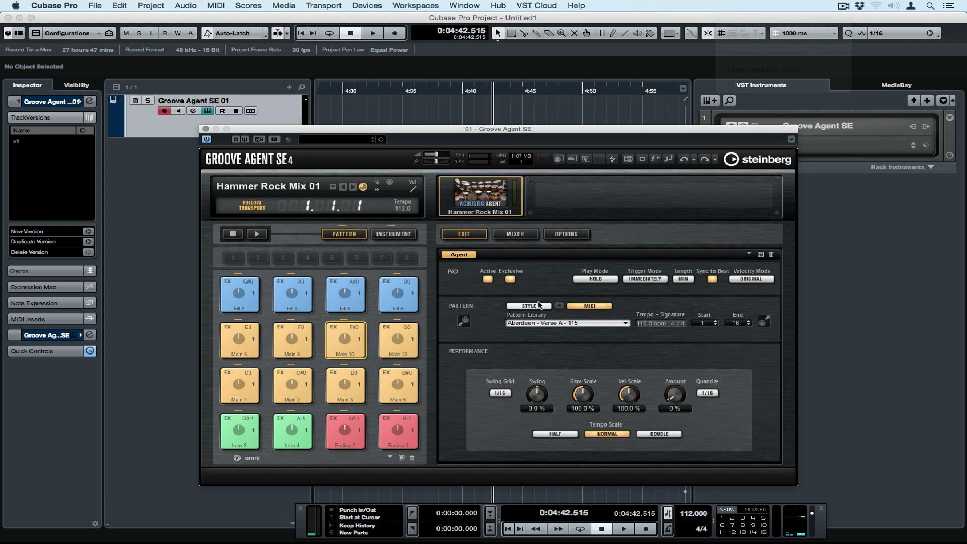
left_click(538, 305)
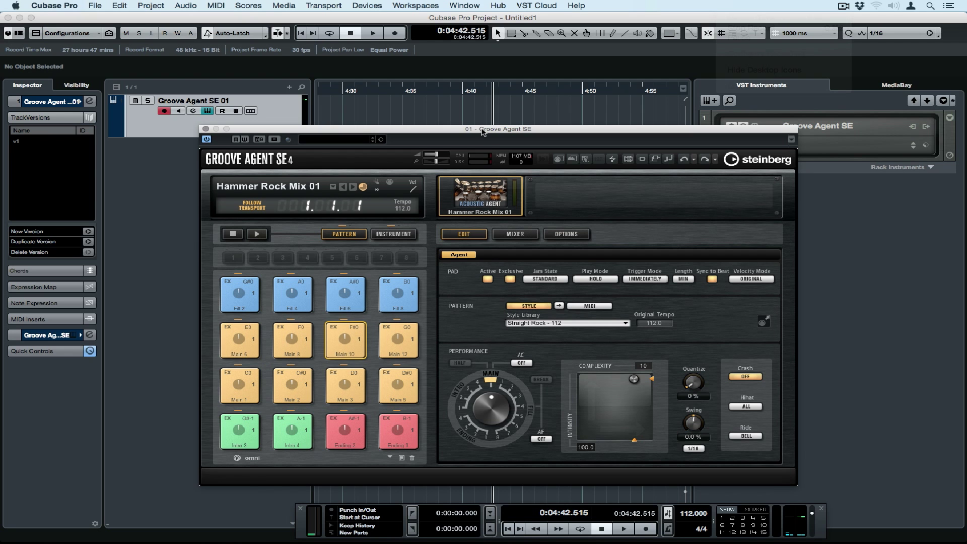
- Test-drop the current pattern onto the track, then delete it and return to the project start
left_click_drag(482, 132, 345, 175)
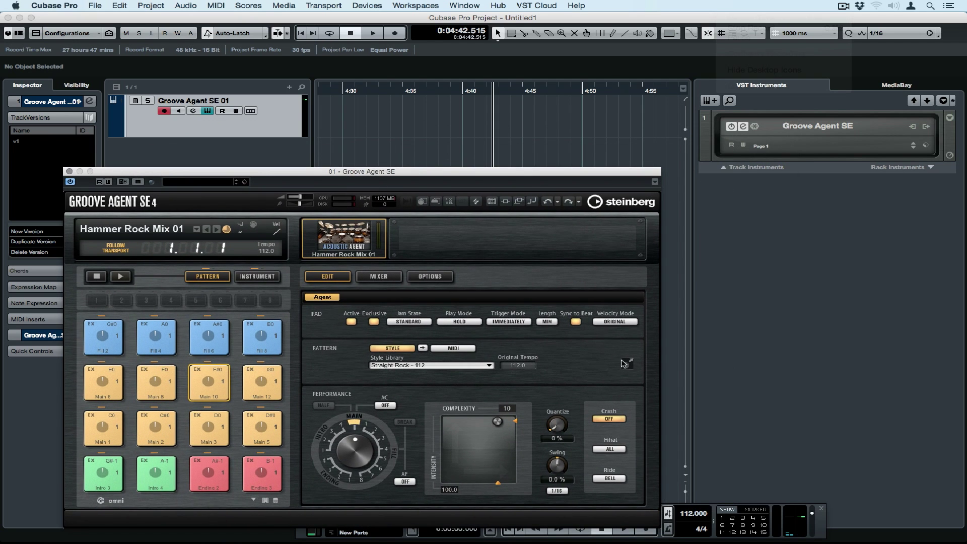
left_click_drag(626, 366, 360, 117)
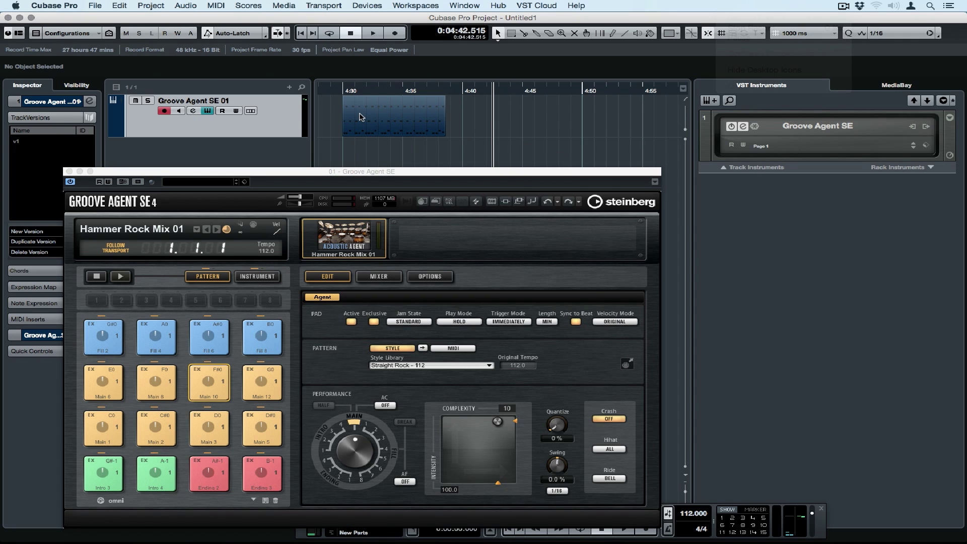
key("Delete")
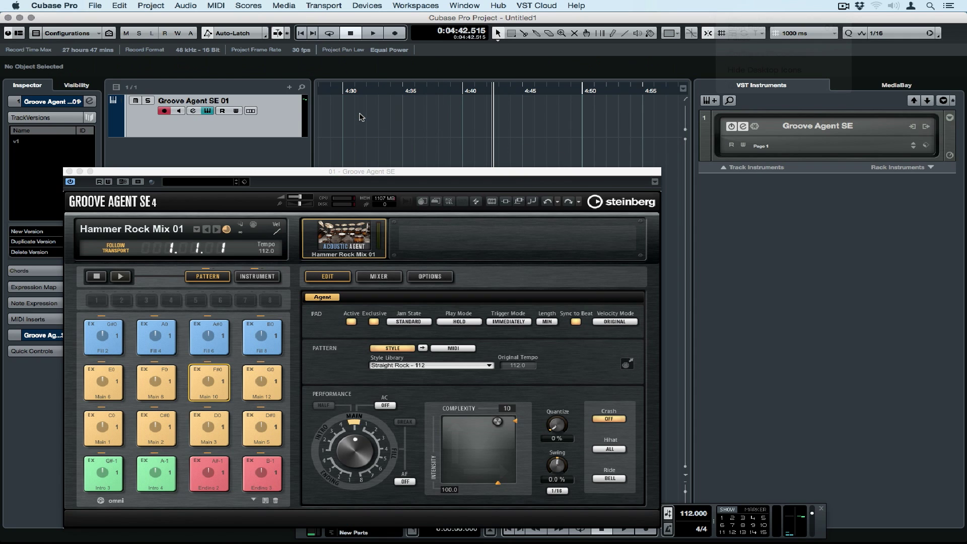
key("Home")
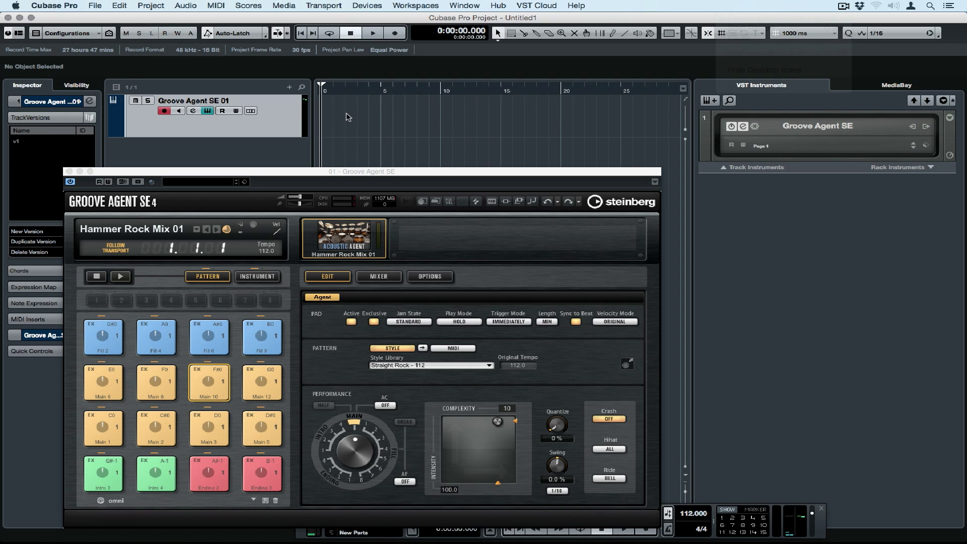
left_click_drag(250, 174, 582, 131)
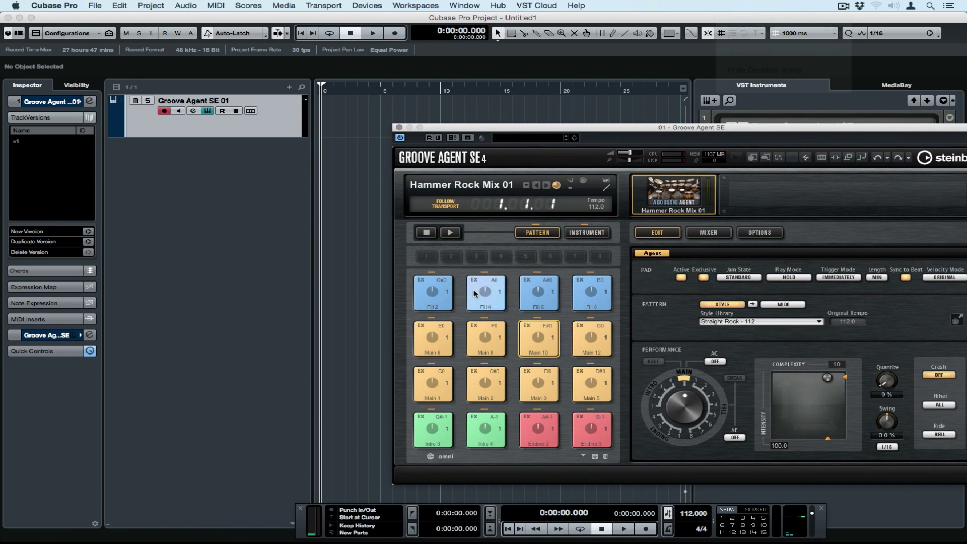
- Place Intro 3 at bar 1 and Main 1 right after it, repeating the Main 1 part once
left_click(433, 429)
left_click_drag(434, 430, 321, 106)
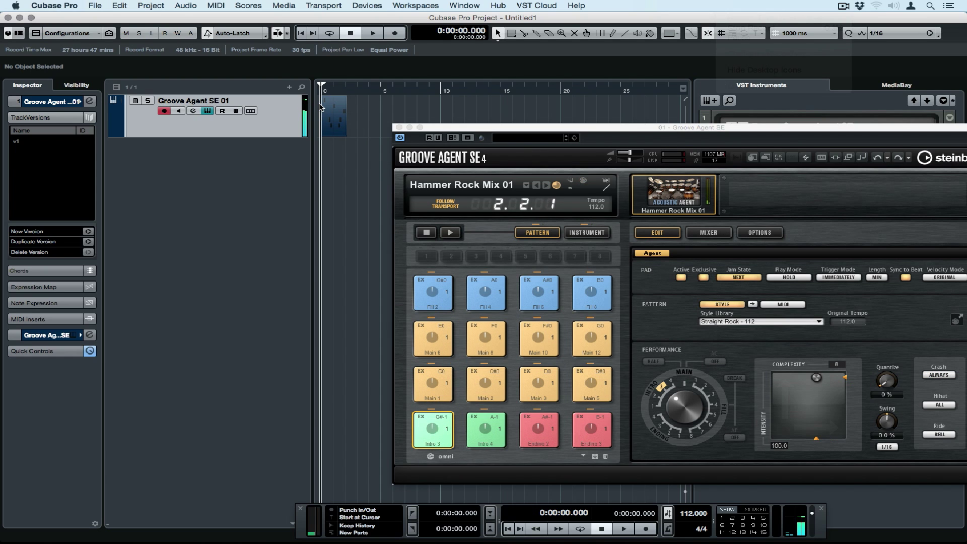
left_click(423, 393)
left_click_drag(423, 392, 351, 104)
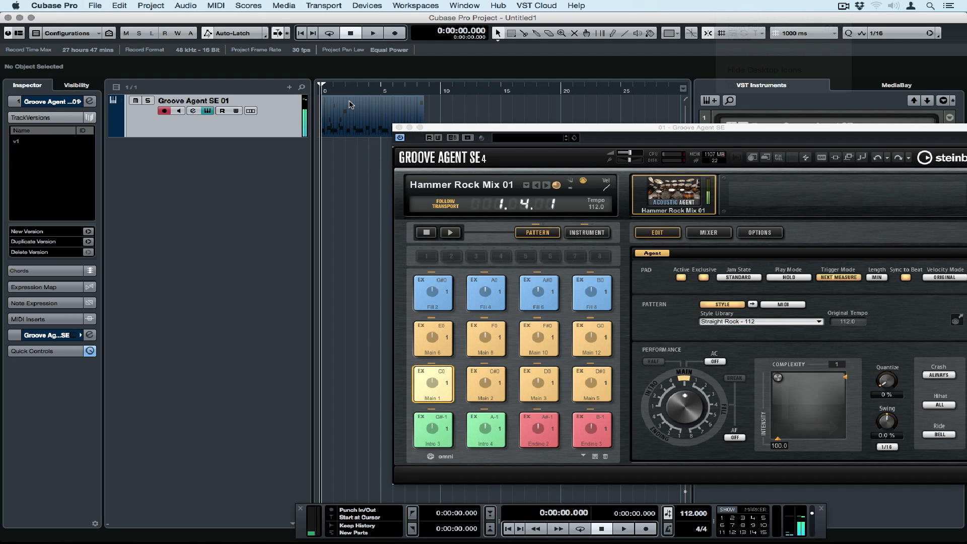
left_click_drag(424, 127, 434, 179)
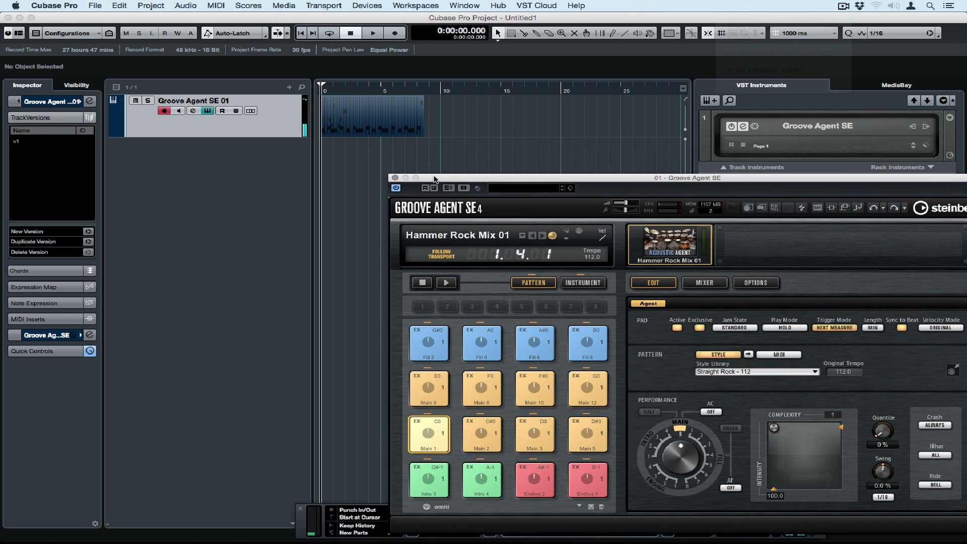
key("h")
key("h")
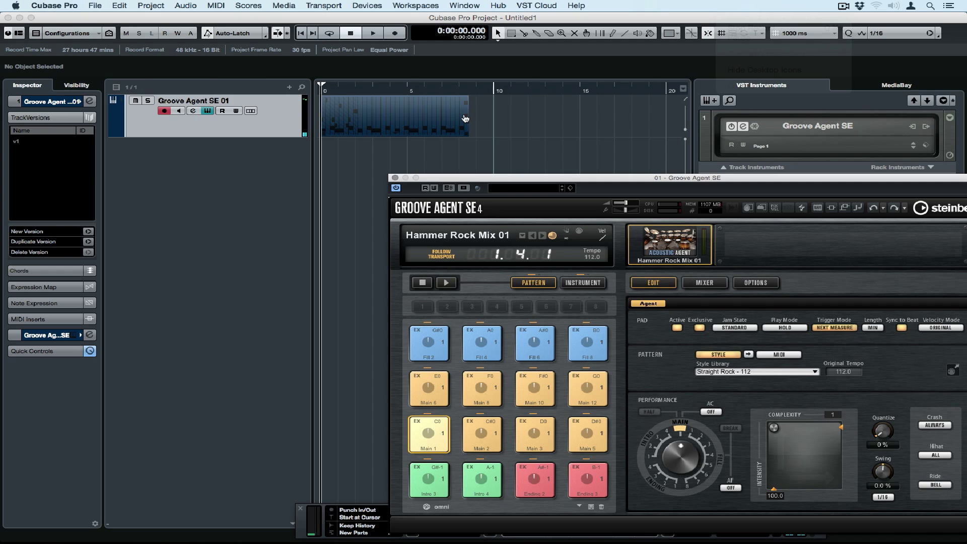
left_click_drag(467, 119, 522, 117)
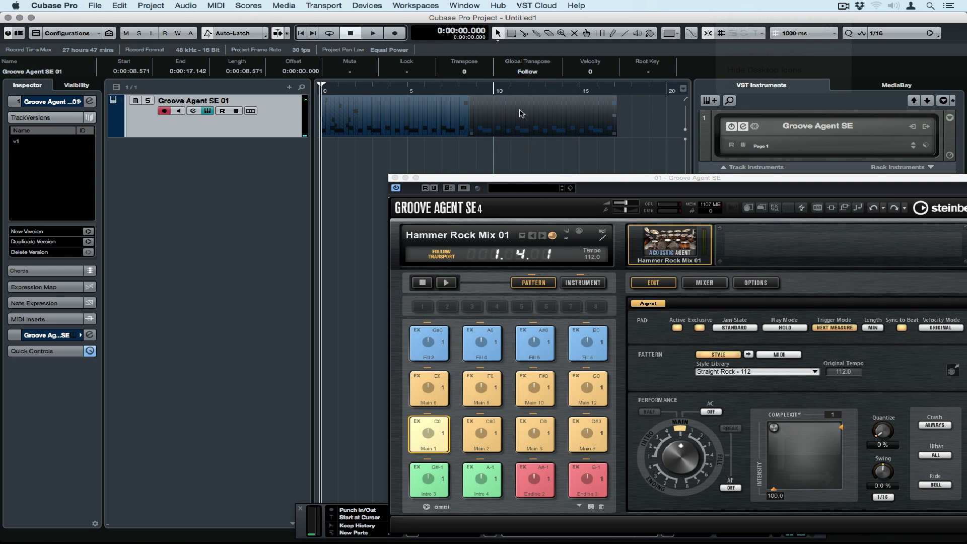
- Add the Main 8 pattern to the track at bar 17 and dismiss the trigger-note warning
left_click(474, 388)
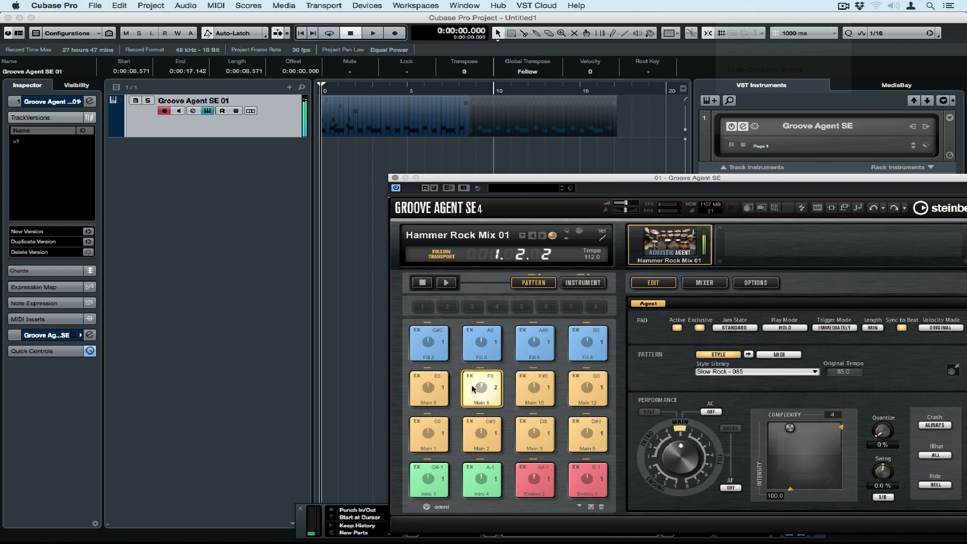
left_click_drag(474, 388, 619, 110)
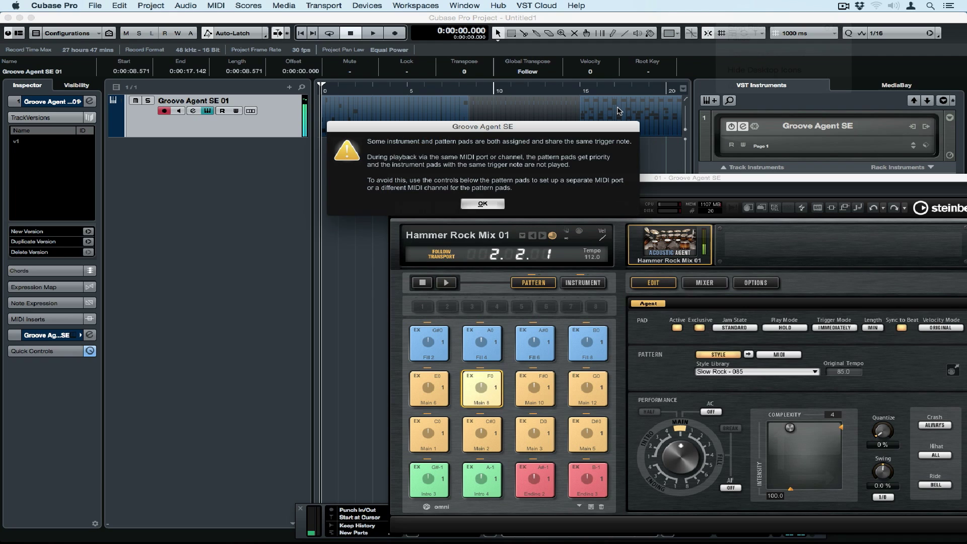
left_click(484, 203)
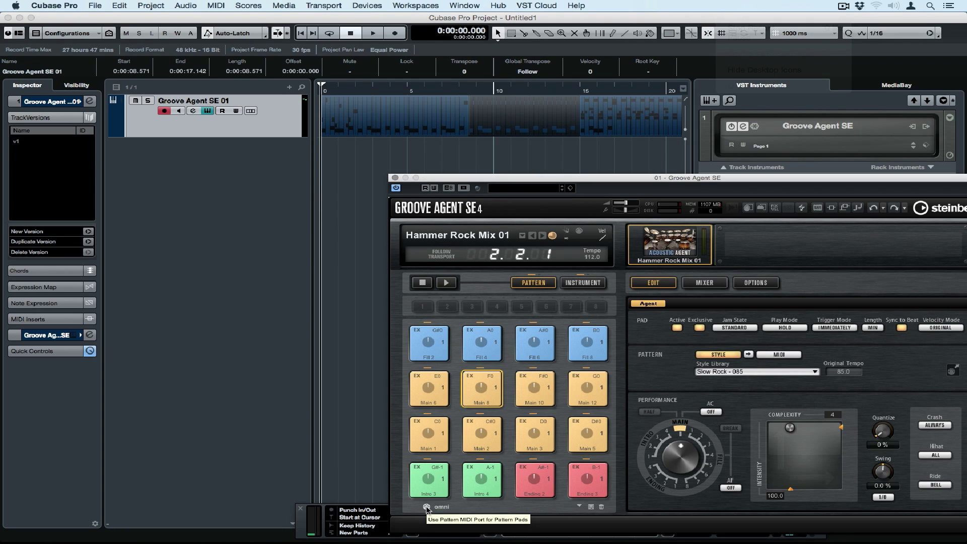
- Make Drum Map a visible control on the Groove Agent SE 01 track header via Track Controls Settings
double_click(367, 119)
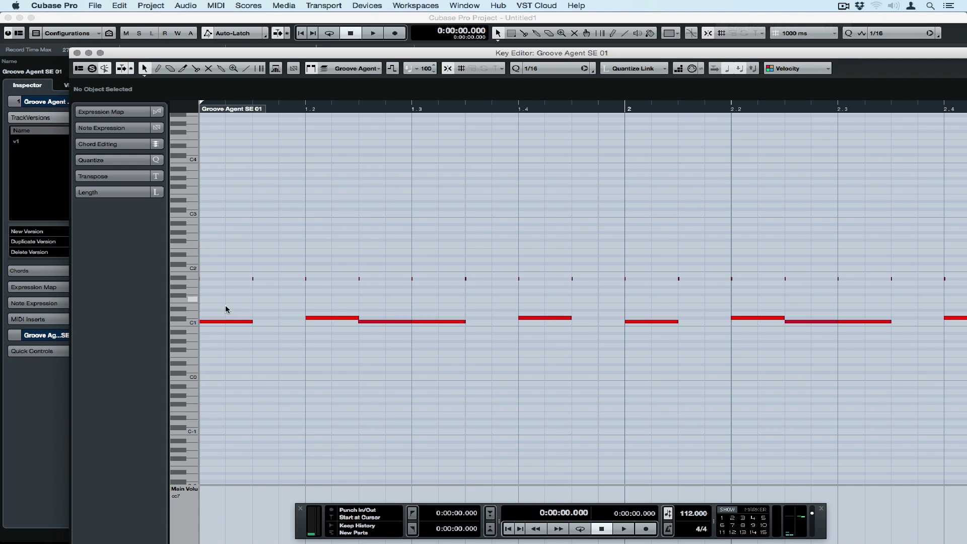
key("super+w")
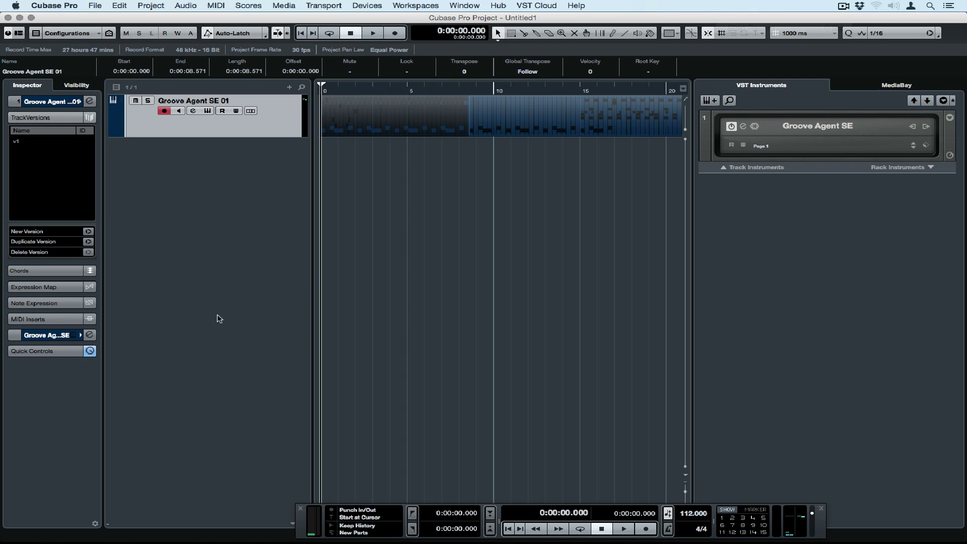
right_click(273, 121)
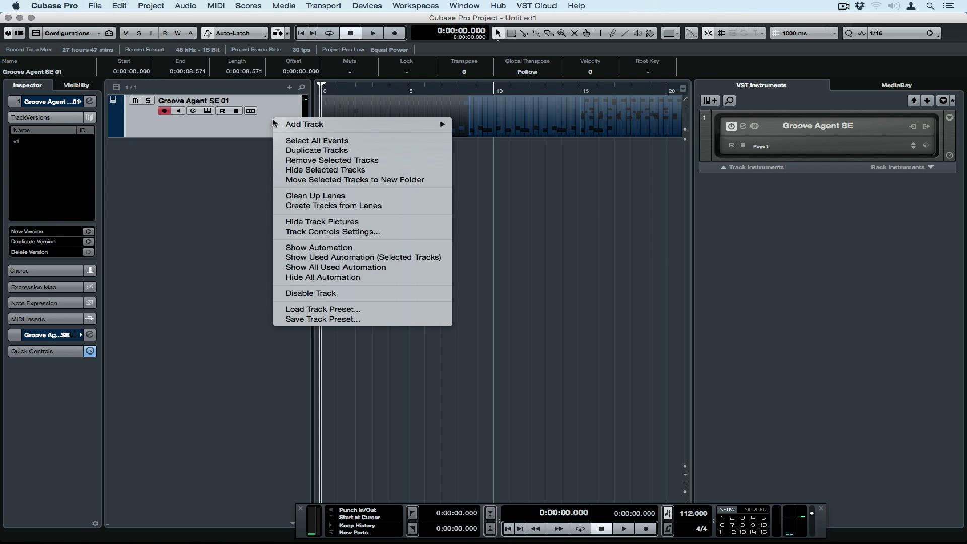
left_click(321, 232)
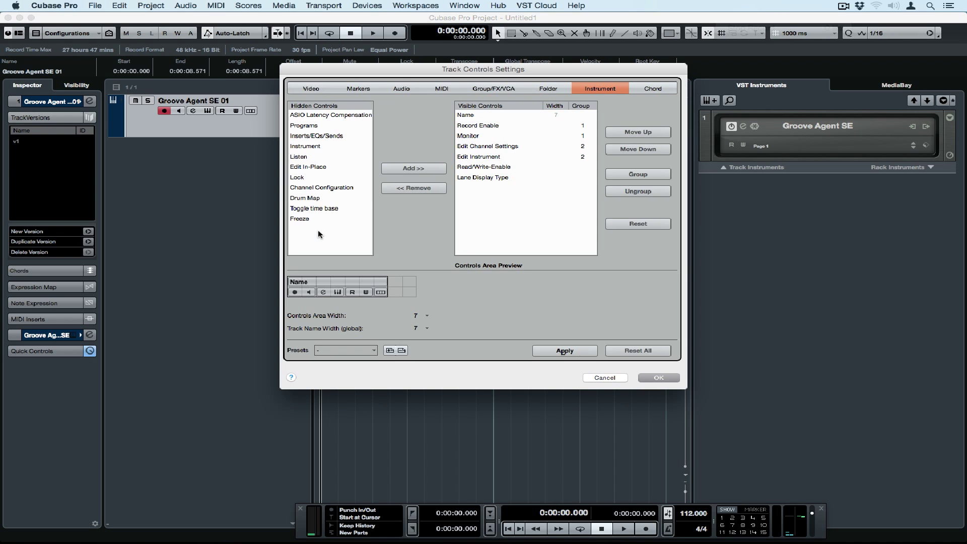
left_click(308, 199)
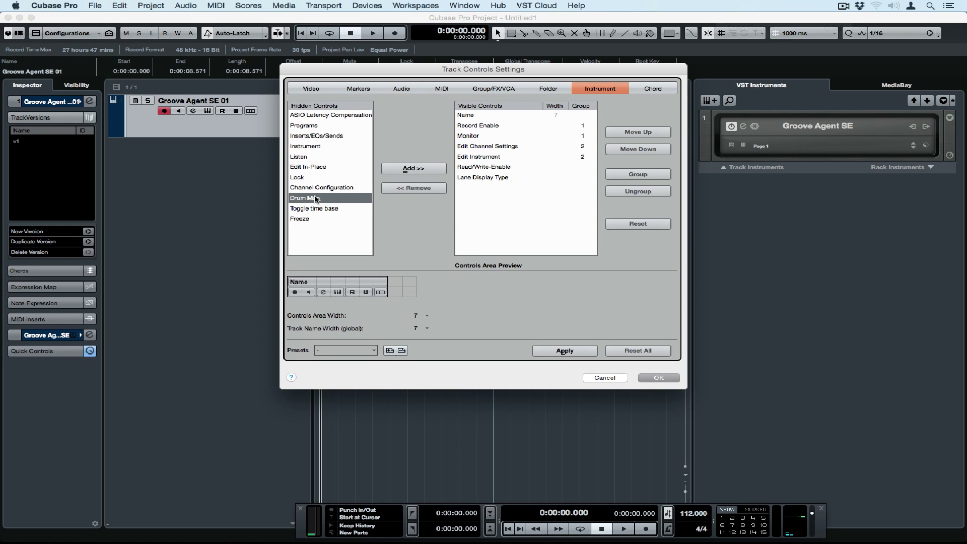
left_click(425, 166)
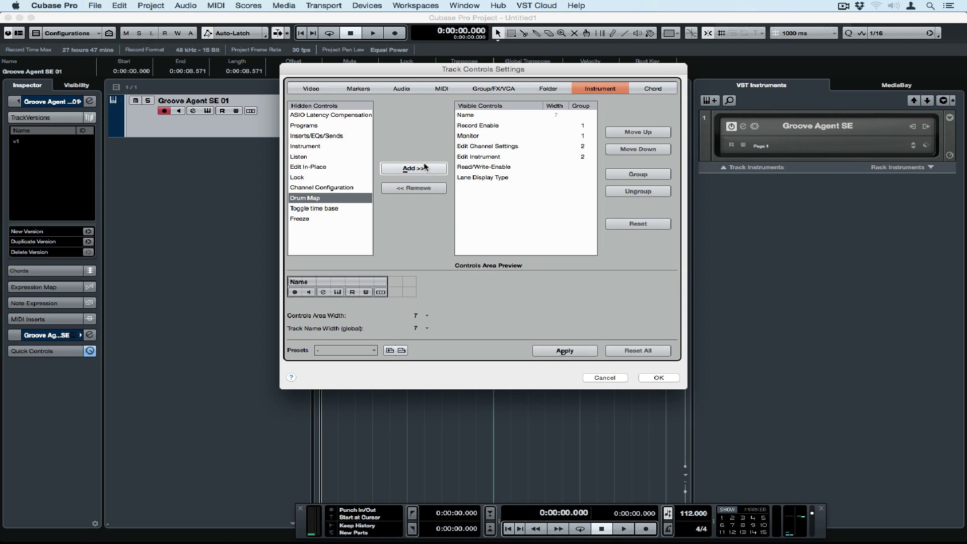
left_click(571, 347)
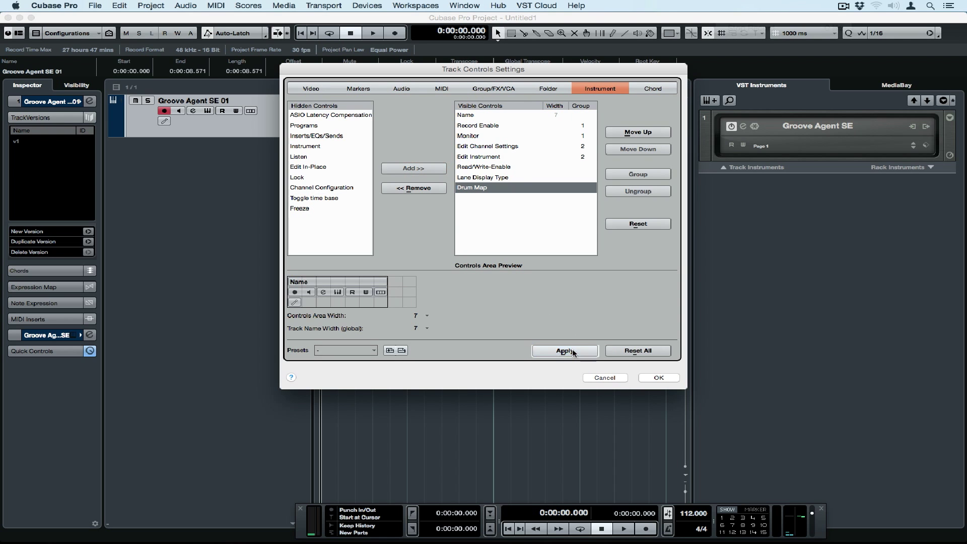
left_click(660, 378)
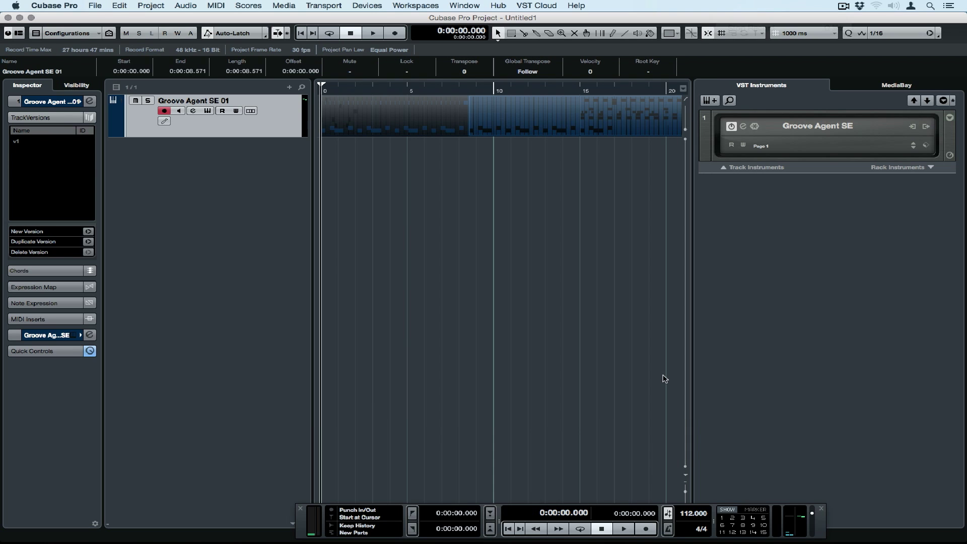
left_click(164, 121)
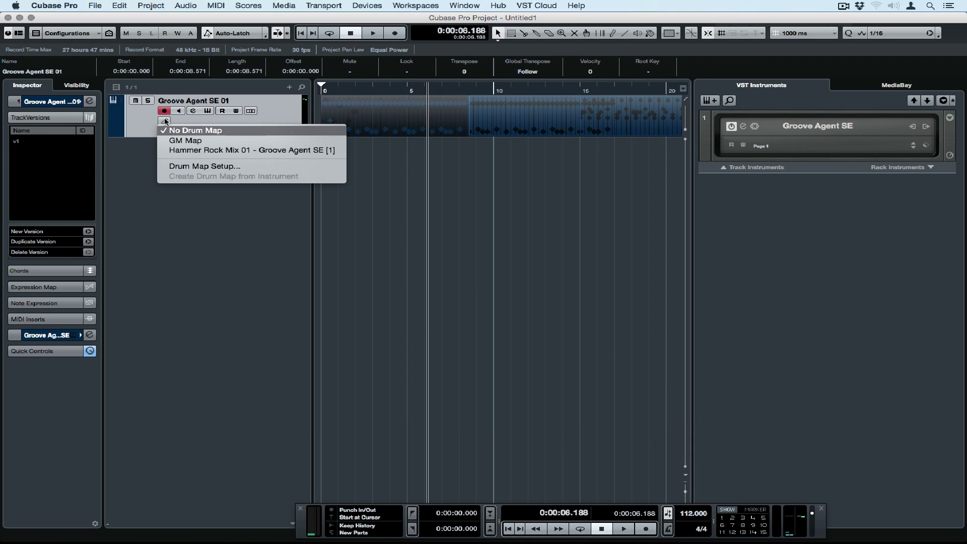
- Assign the Hammer Rock Mix 01 drum map, open the part in the Drum Editor, and audition it from bar 1
left_click(184, 150)
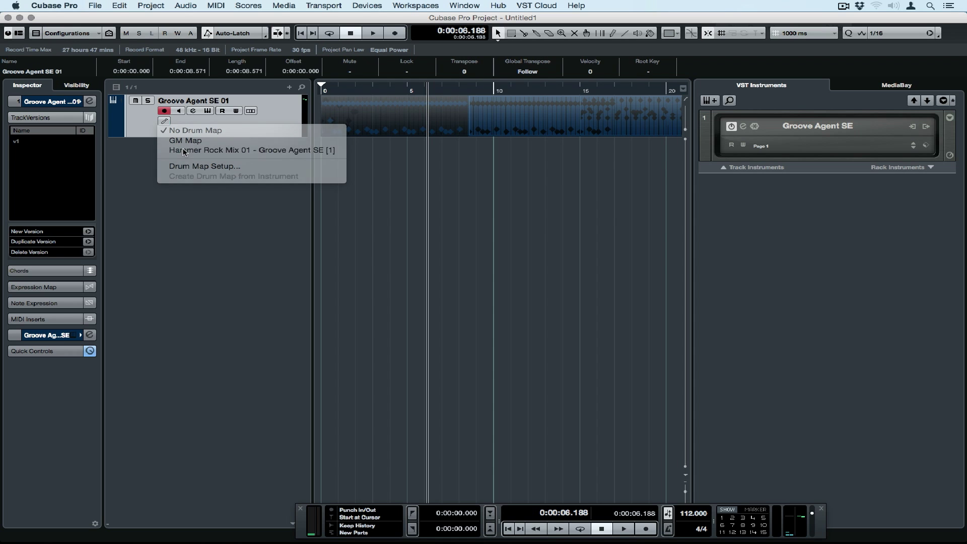
double_click(361, 116)
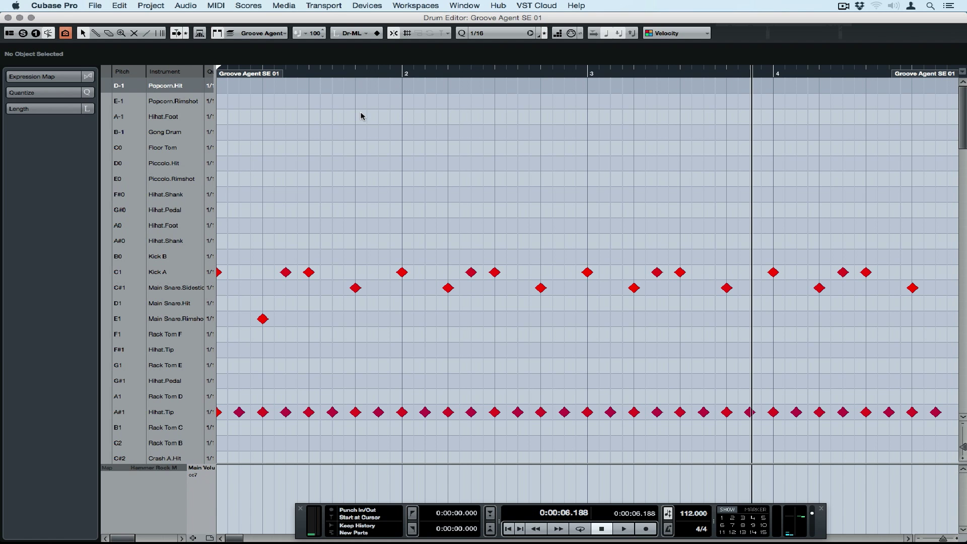
left_click(344, 72)
key("space")
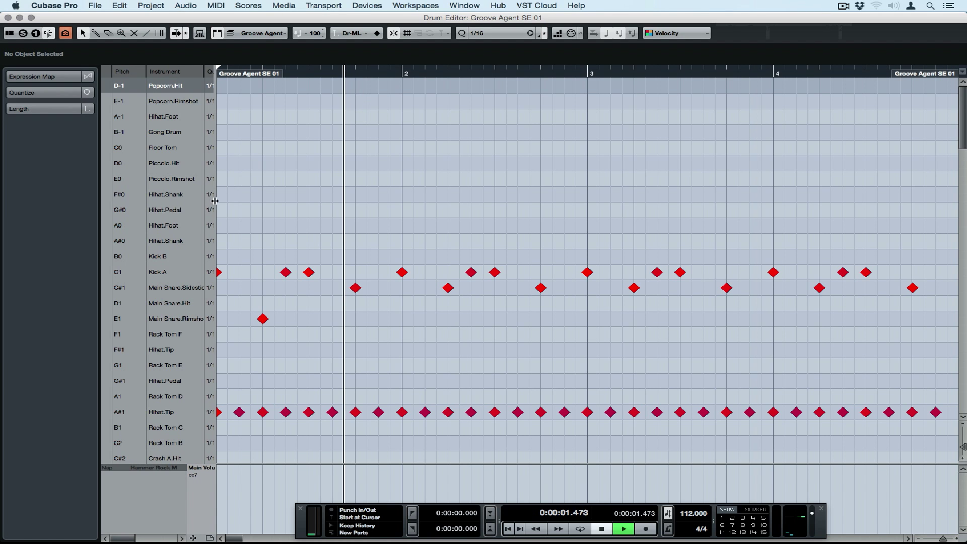
scroll(216, 242, "down", 10)
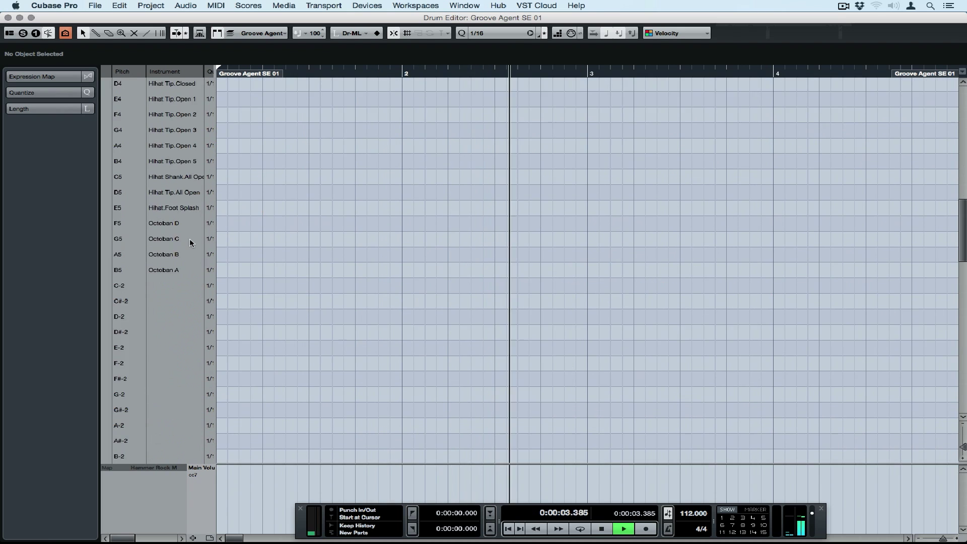
scroll(190, 243, "up", 10)
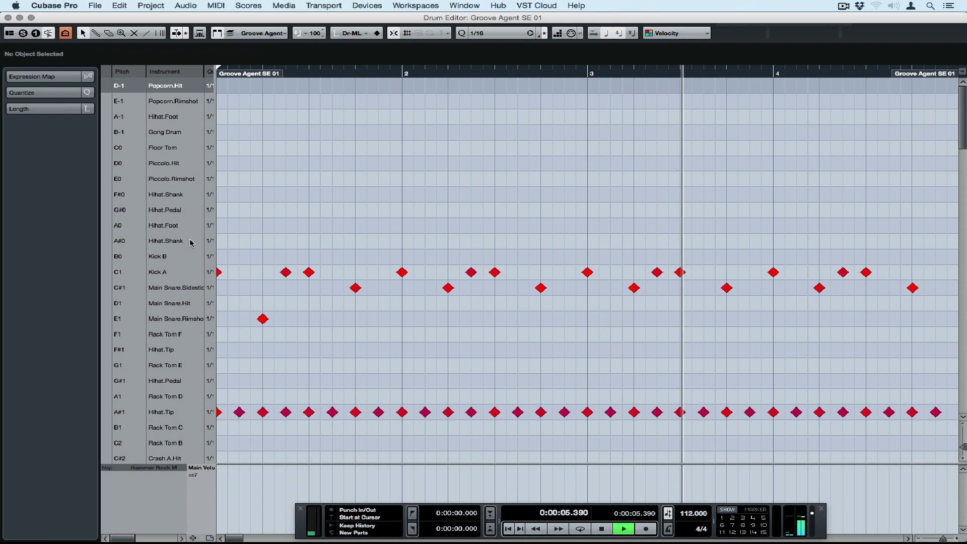
key("space")
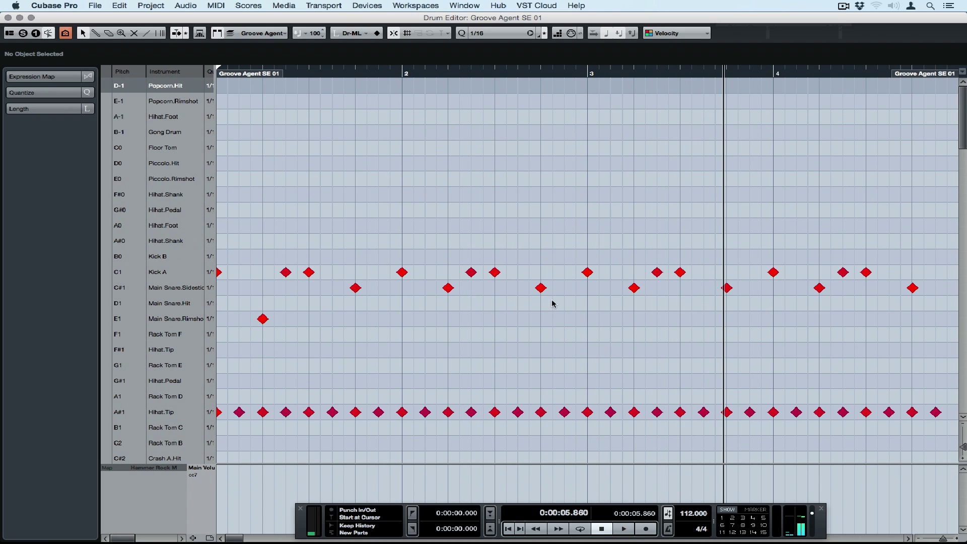
- Move two sidestick hits to the Main Snare Rimshot and Hit rows and change a Kick A hit to Kick B
left_click_drag(541, 288, 541, 318)
left_click(634, 287)
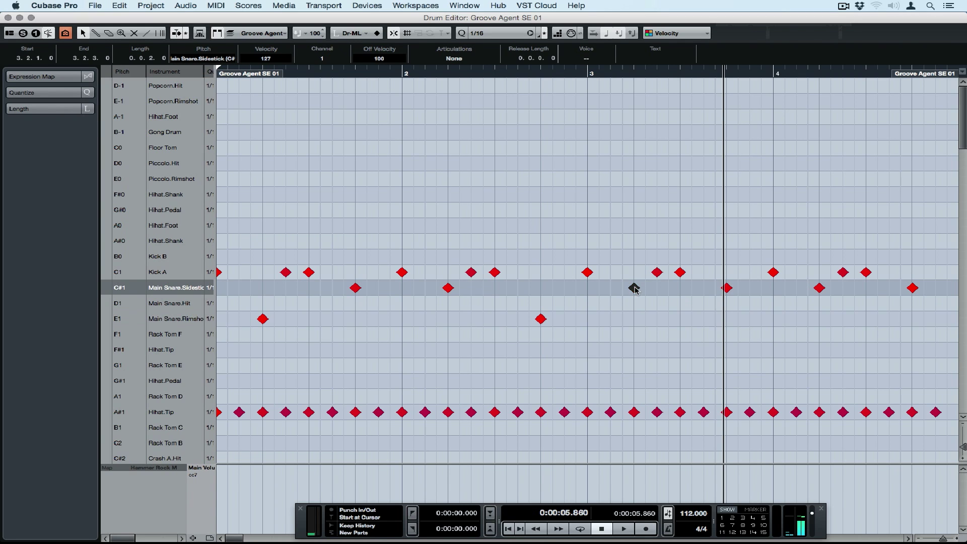
left_click_drag(635, 300, 680, 257)
left_click(680, 272)
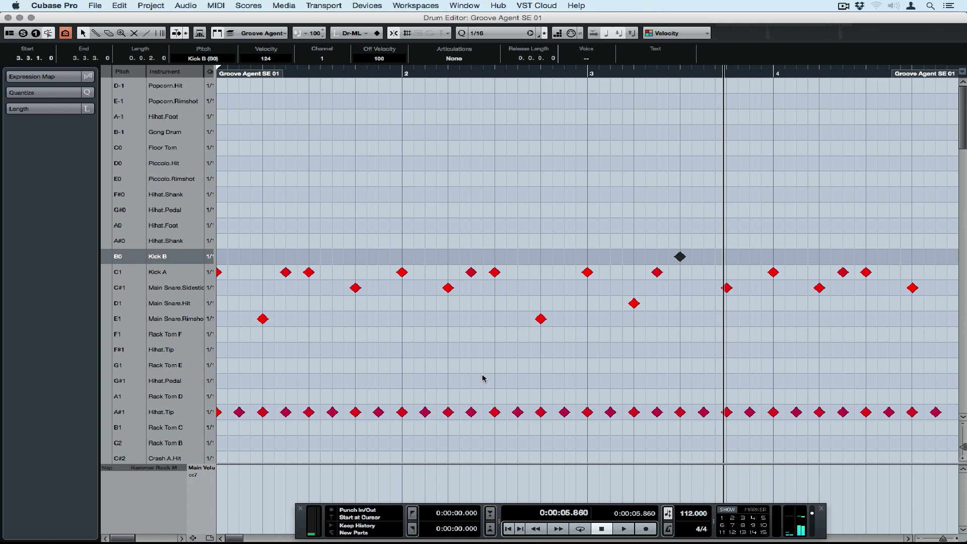
- Add two Hihat.Tip notes and lower one hi-hat note's velocity from 110 to 78
left_click(436, 412)
left_click(460, 413)
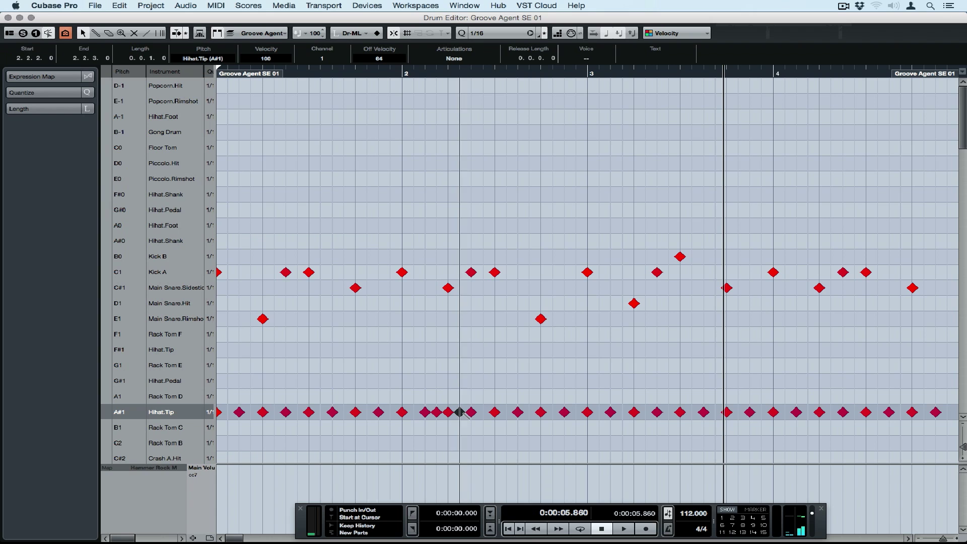
left_click(202, 470)
left_click(204, 486)
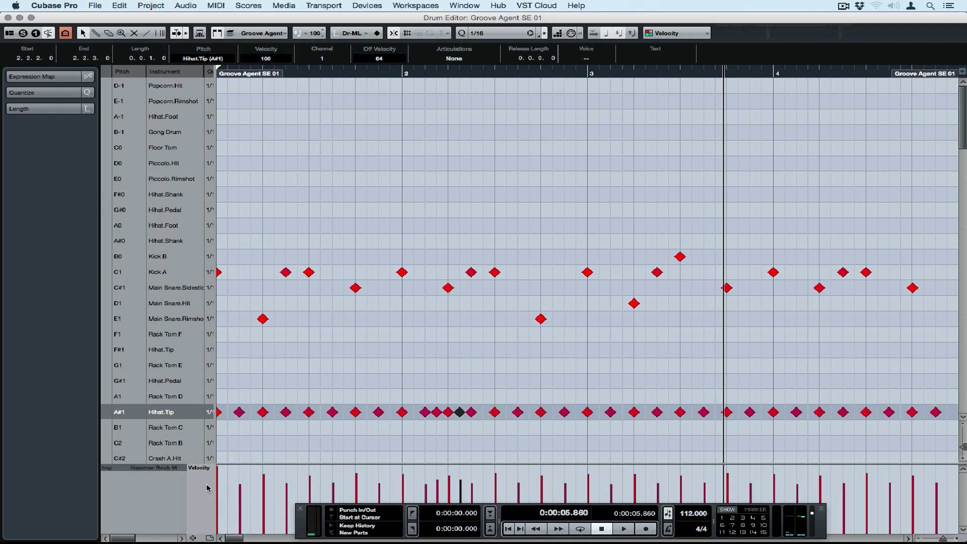
key("F2")
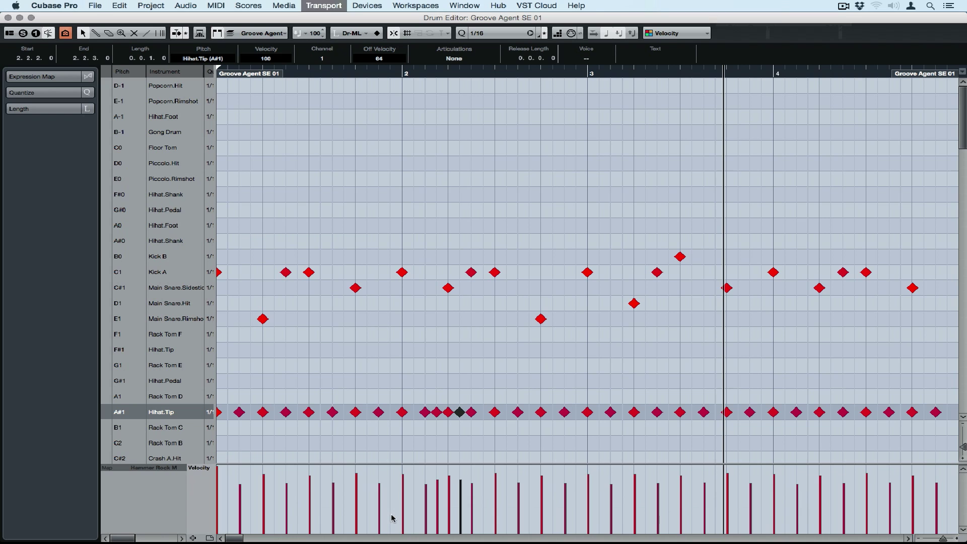
left_click_drag(428, 473, 428, 491)
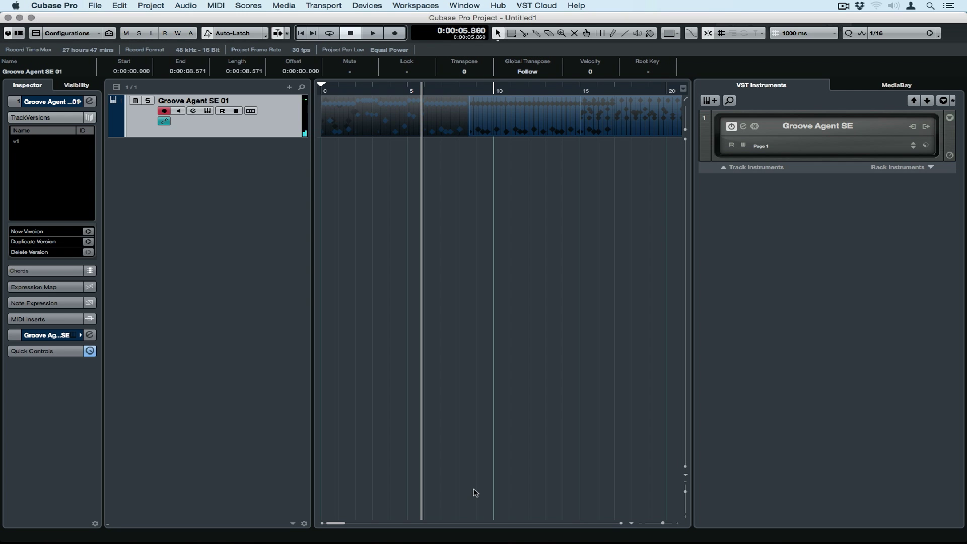
- Load the edited MIDI part onto Groove Agent SE's E0 pad and audition it
left_click(745, 128)
left_click_drag(625, 179, 511, 166)
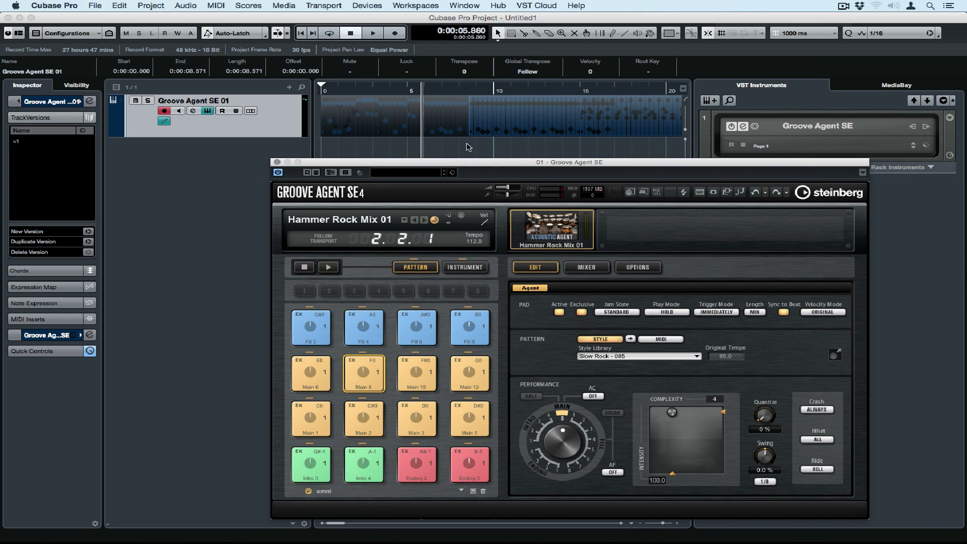
left_click(382, 120)
left_click_drag(381, 120, 313, 365)
left_click(310, 383)
- Rename the pad to MAIN EDIT 6
right_click(310, 384)
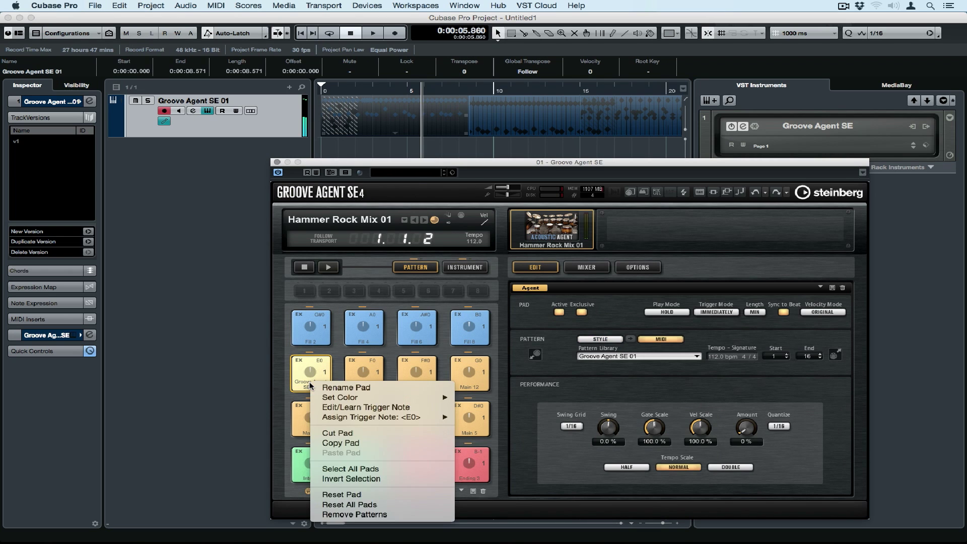
left_click(323, 388)
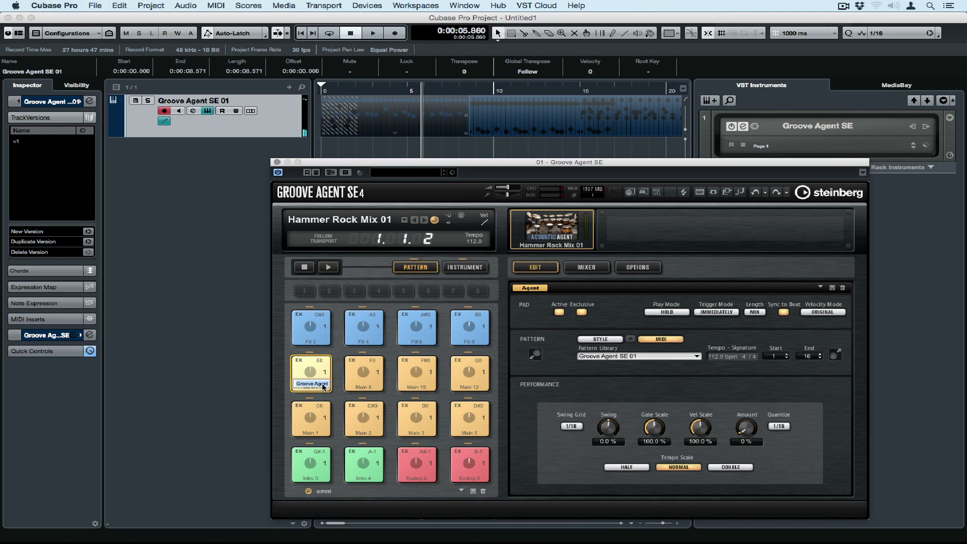
type("MAIN EDIT 6")
key("Return")
- Place MAIN EDIT 6 in the pattern section and confirm it appears in the Pattern Library
left_click_drag(306, 381, 535, 354)
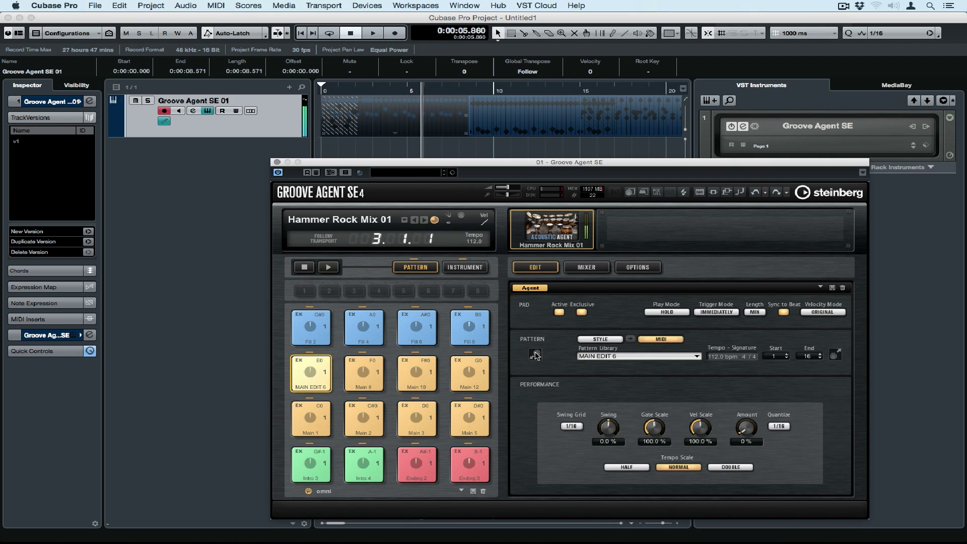
left_click(603, 356)
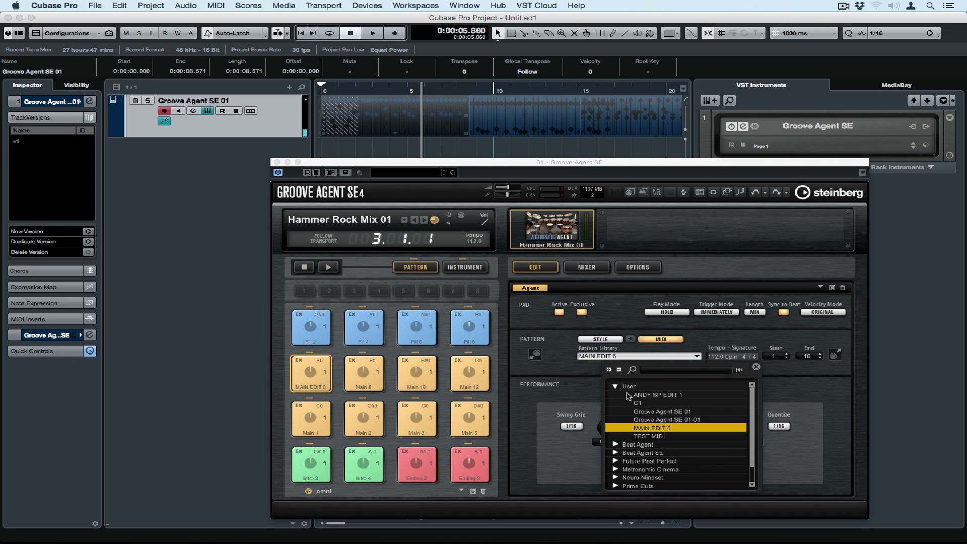
scroll(629, 396, "down", 2)
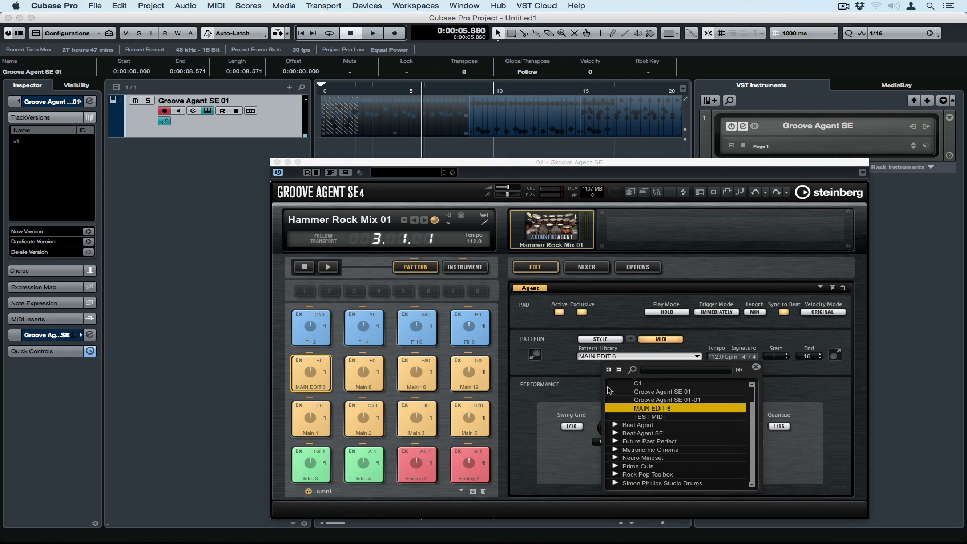
left_click(582, 381)
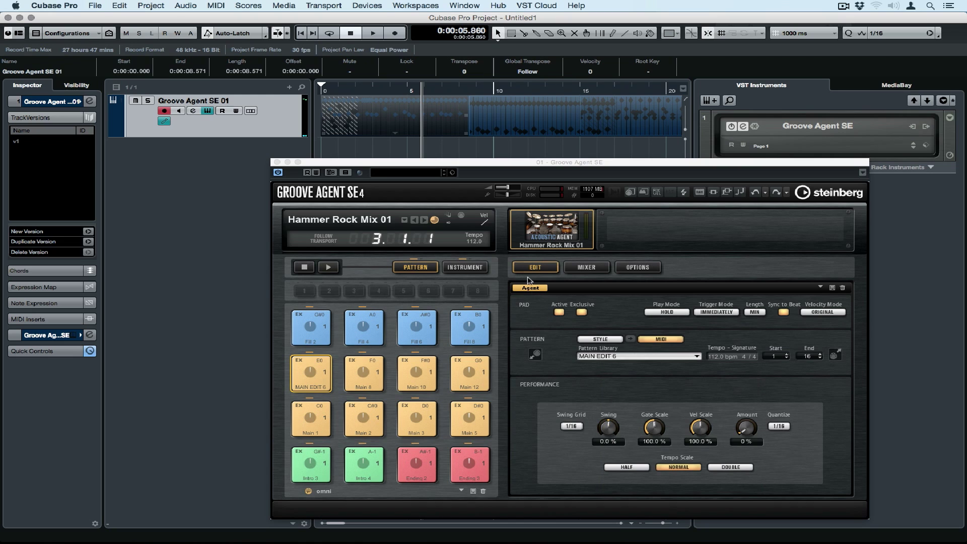
left_click(452, 172)
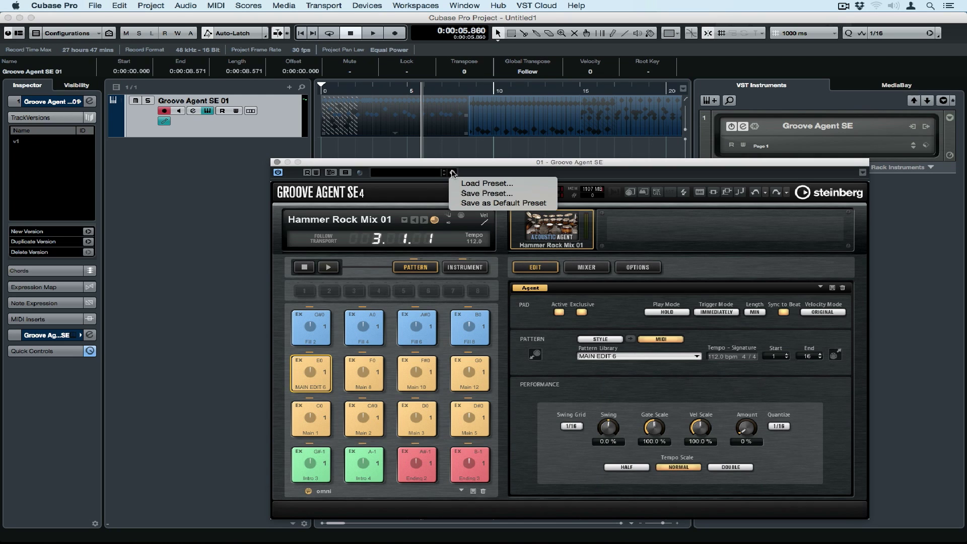
- Save the kit as a new preset named SP HAMMER EDIT
left_click(468, 195)
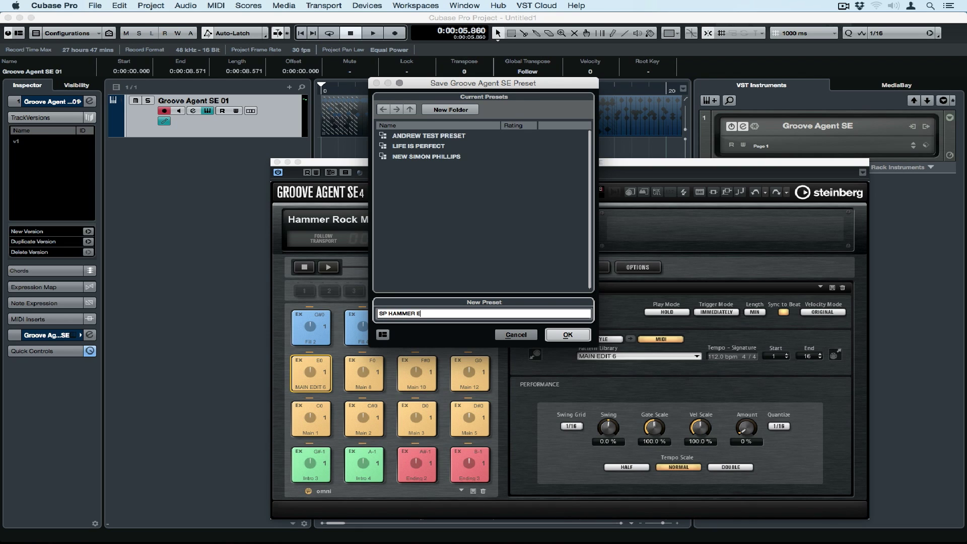
key("Return")
left_click(568, 335)
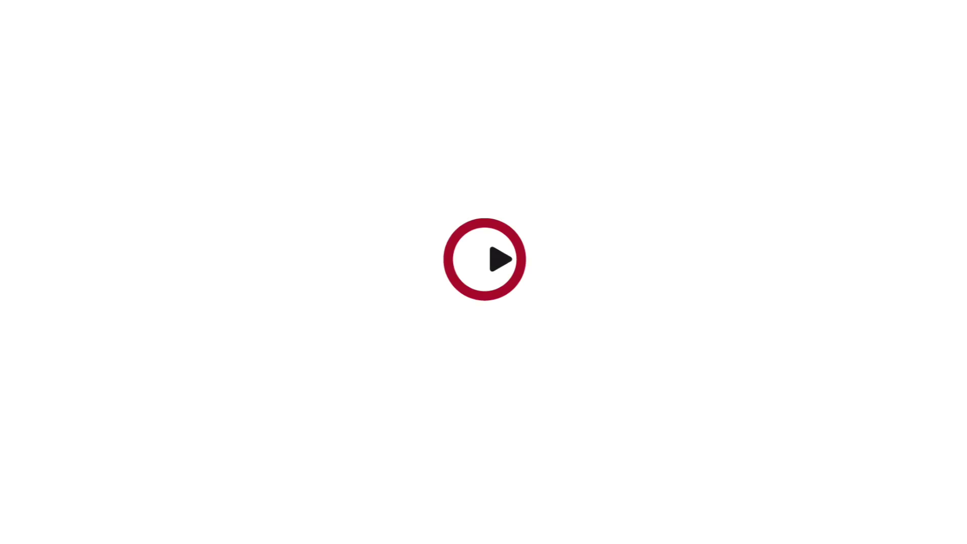